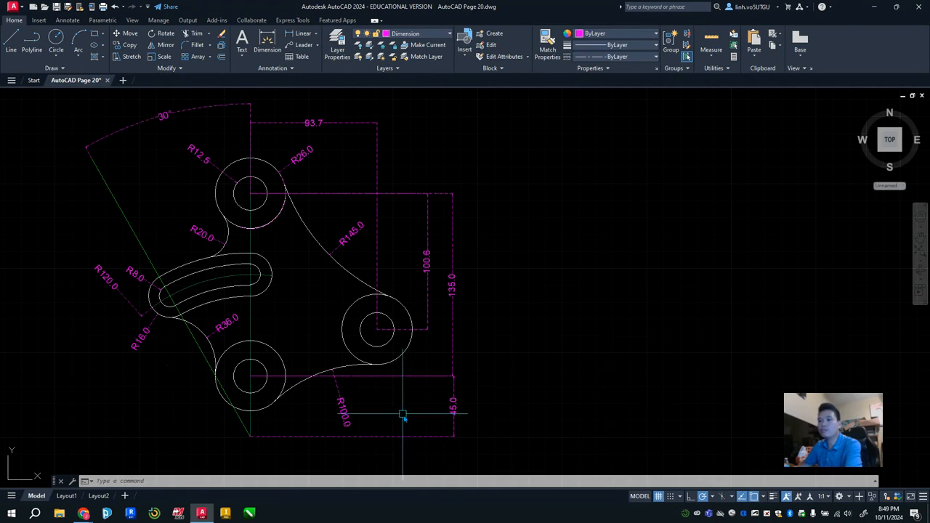
{"action": "left_click", "coordinate": [272, 402]}
{"action": "left_click", "coordinate": [264, 410]}
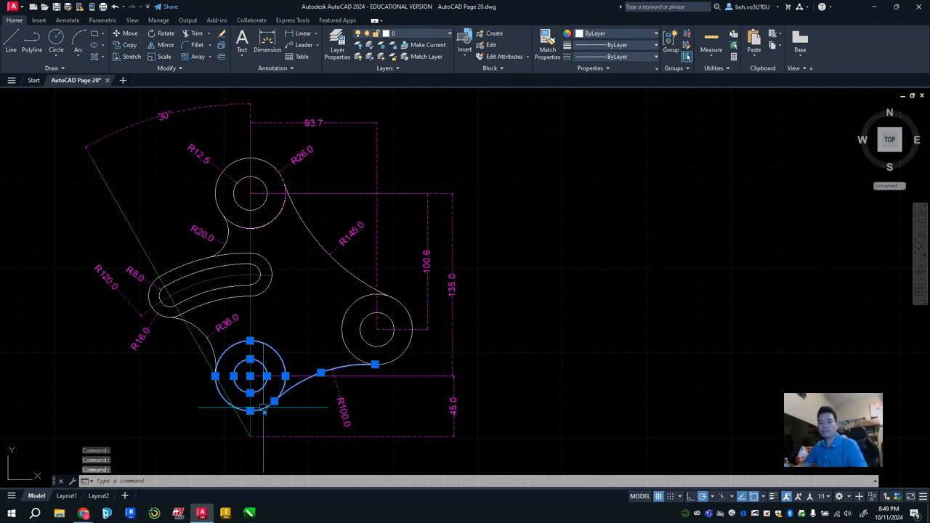
{"action": "key", "text": "Escape"}
{"action": "left_click", "coordinate": [56, 40]}
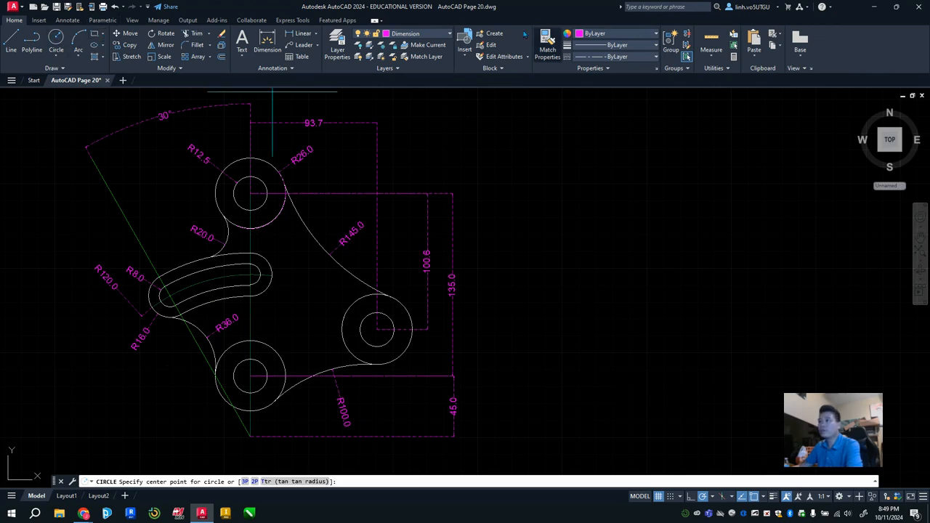
Draw a 135-unit vertical line downward on the Centerlines layer in the empty area beside the reference drawing.
{"action": "left_click", "coordinate": [437, 33]}
{"action": "left_click", "coordinate": [404, 57]}
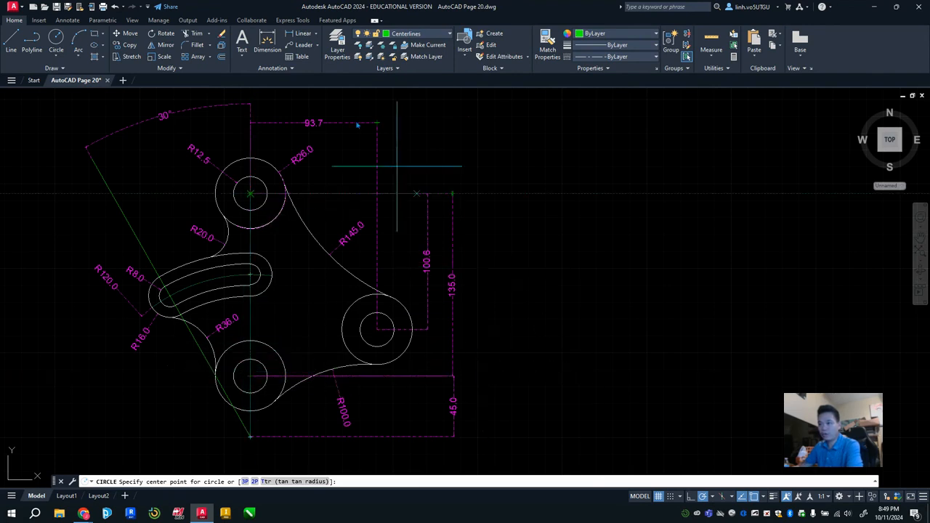
{"action": "left_click", "coordinate": [11, 43]}
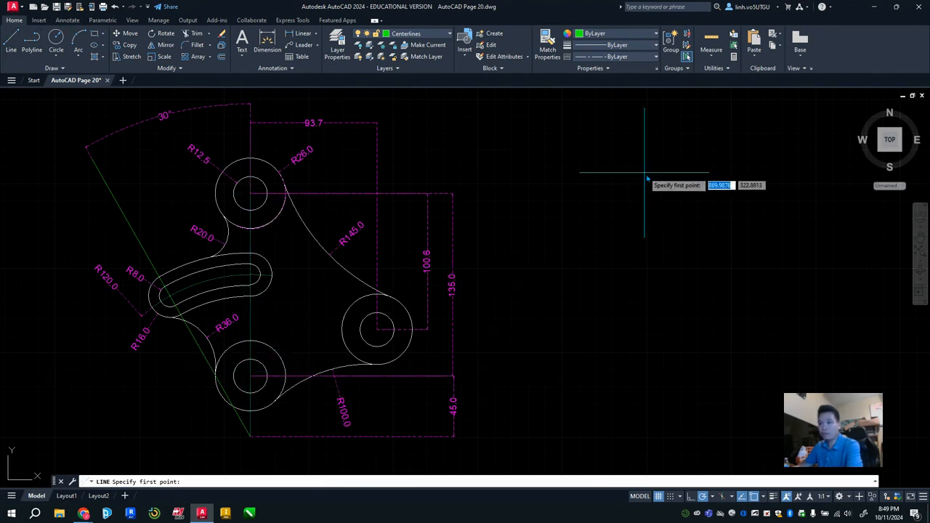
{"action": "left_click", "coordinate": [609, 189]}
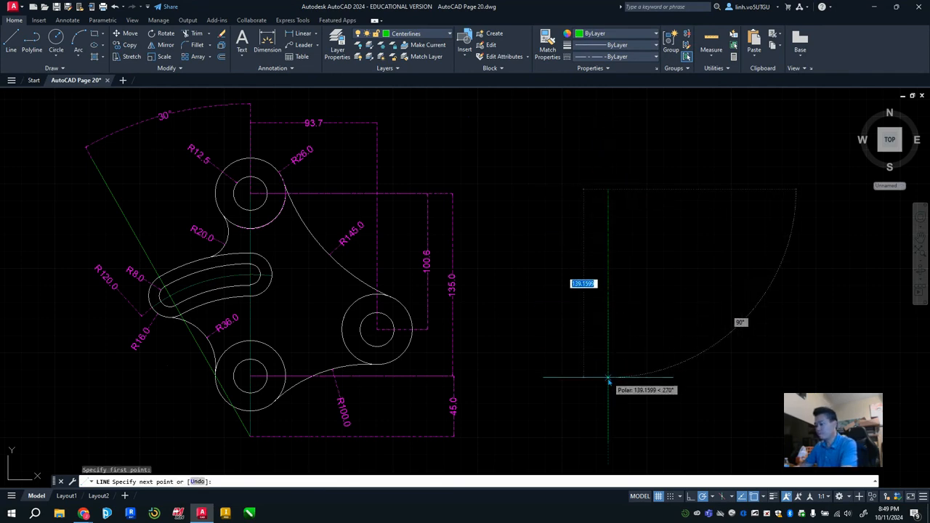
{"action": "key", "text": "Return"}
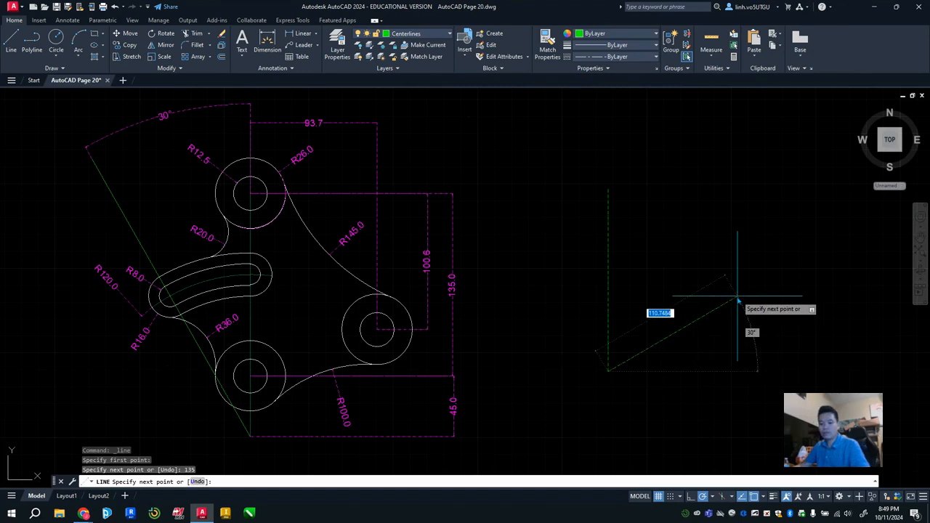
{"action": "key", "text": "Escape"}
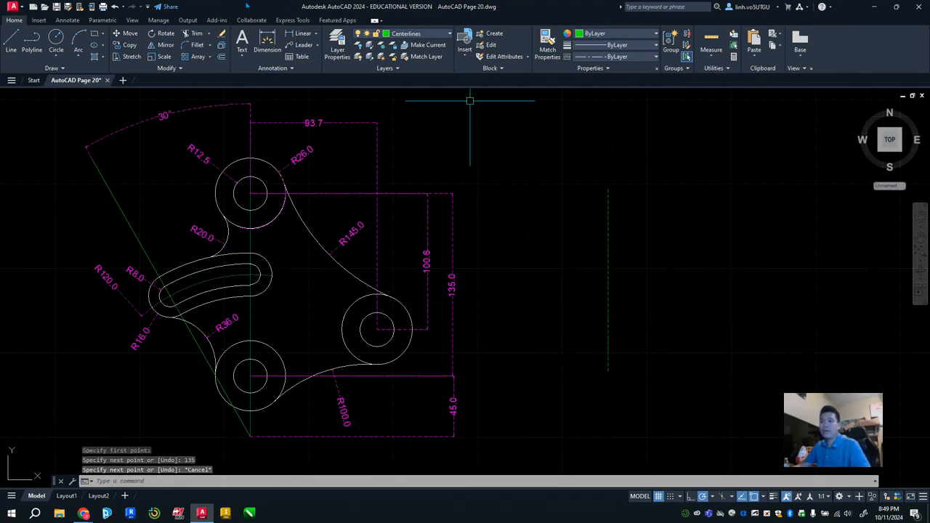
Make layer 0 current and draw a circle of radius 12.5 centred on the new centerline's upper end.
{"action": "left_click", "coordinate": [428, 33]}
{"action": "left_click", "coordinate": [396, 45]}
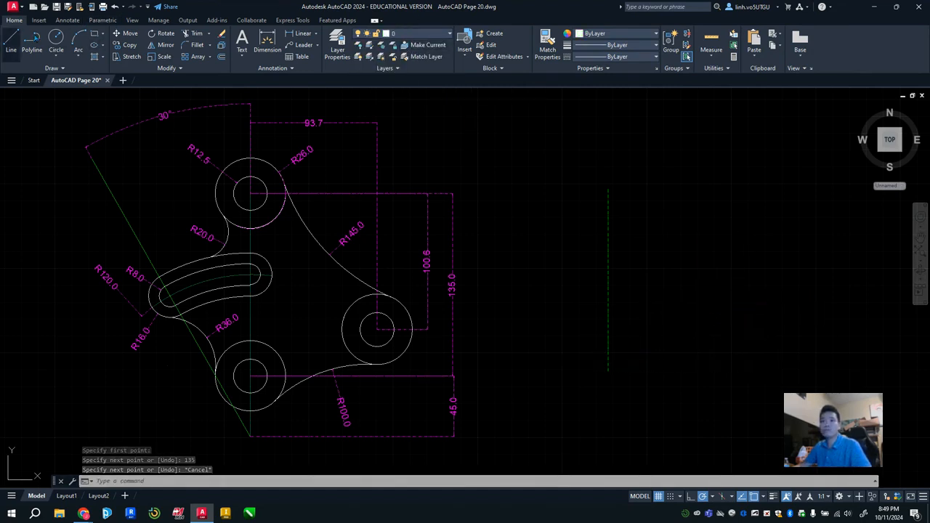
{"action": "left_click", "coordinate": [56, 40]}
{"action": "left_click", "coordinate": [608, 190]}
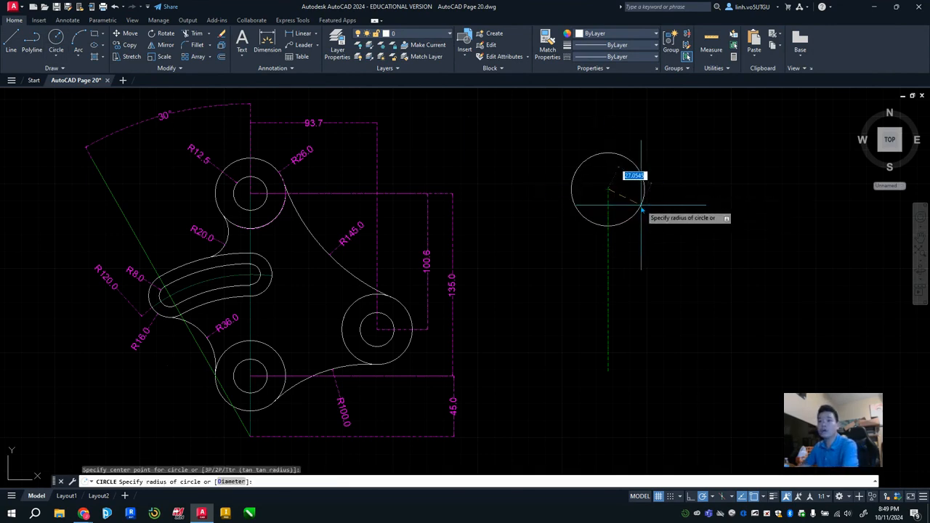
{"action": "key", "text": "Return"}
Draw a concentric circle of radius 26 around the small circle at the centerline's upper end.
{"action": "key", "text": "Return"}
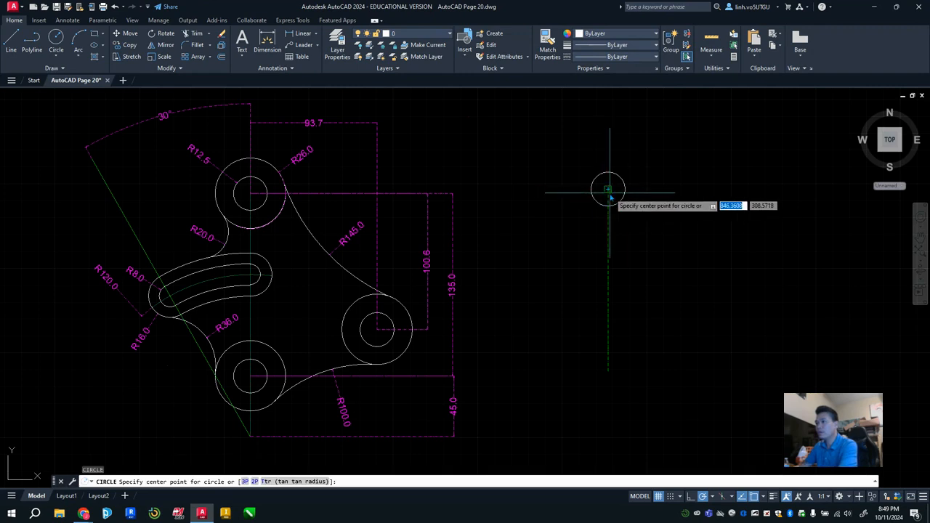
{"action": "left_click", "coordinate": [608, 191]}
{"action": "type", "text": "2"}
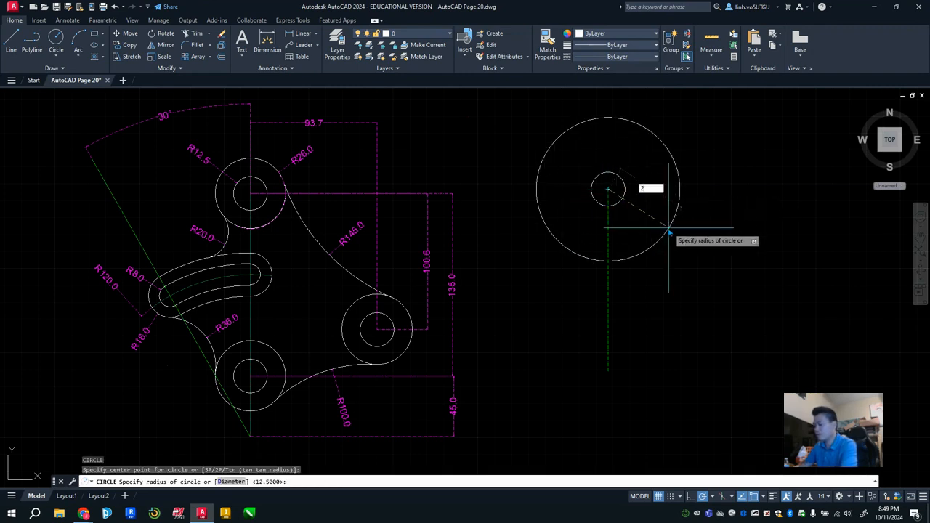
{"action": "type", "text": "6"}
{"action": "key", "text": "Return"}
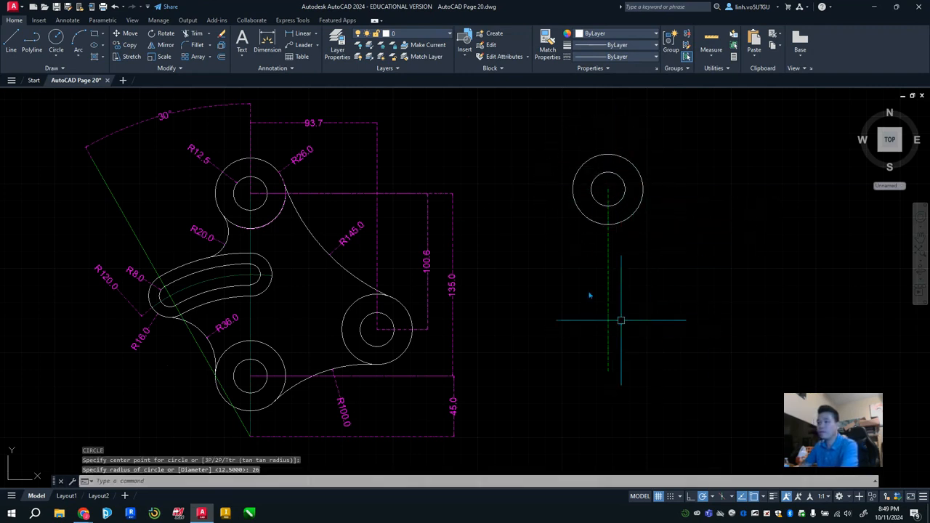
Copy both concentric circles from the upper end of the vertical centerline to its lower end.
{"action": "type", "text": "co"}
{"action": "key", "text": "space"}
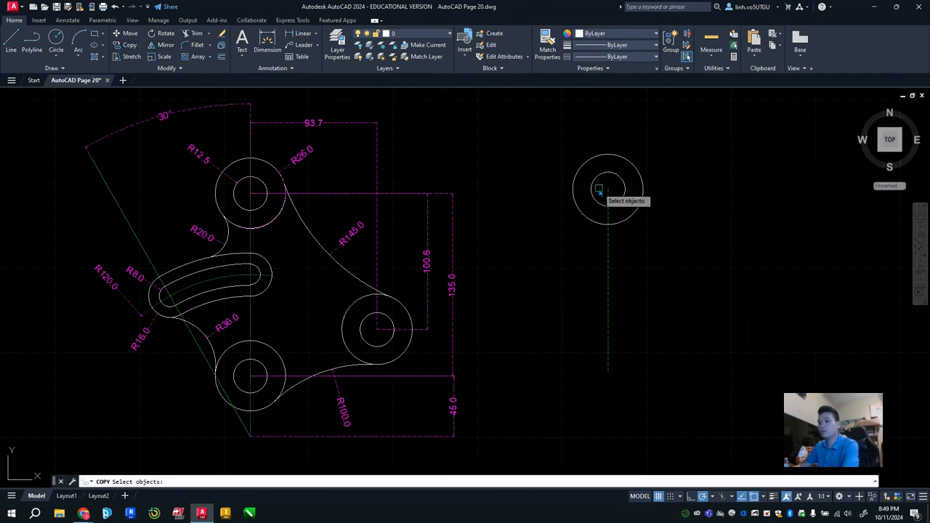
{"action": "left_click", "coordinate": [624, 191]}
{"action": "left_click", "coordinate": [636, 210]}
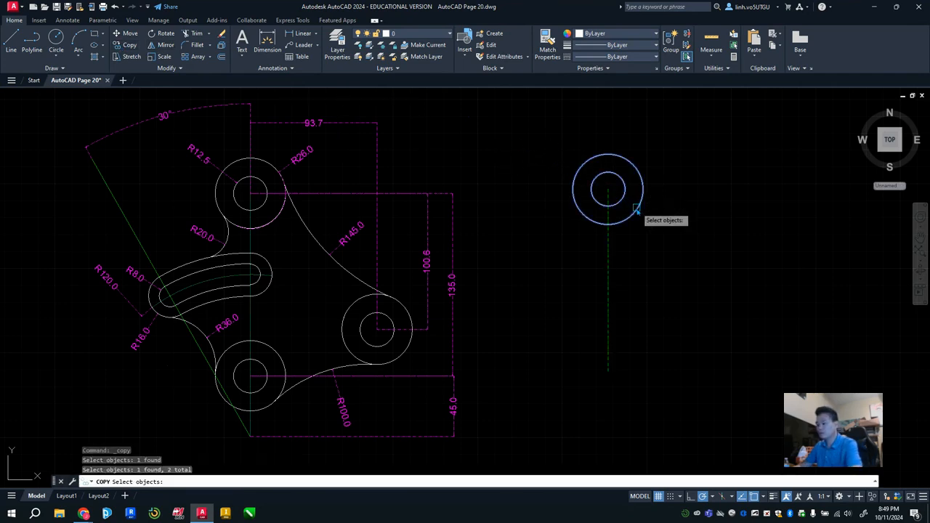
{"action": "key", "text": "space"}
{"action": "left_click", "coordinate": [607, 191]}
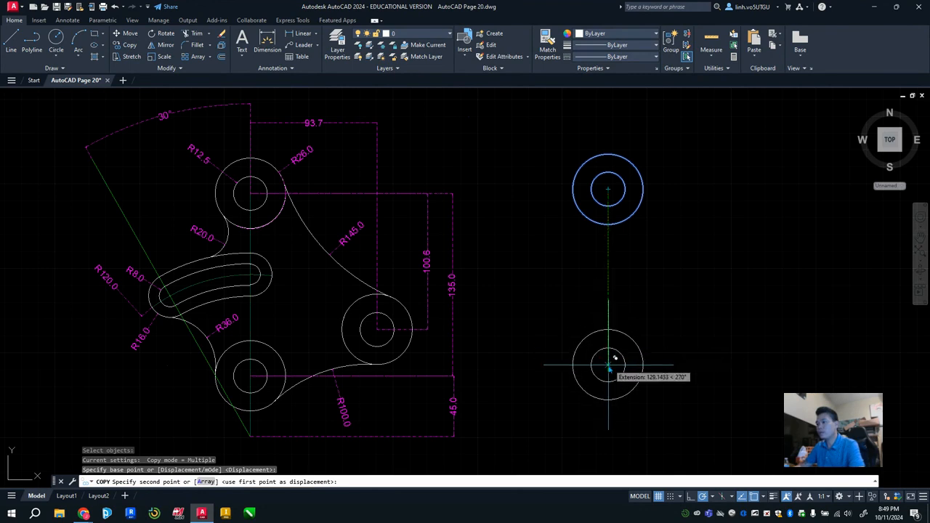
{"action": "left_click", "coordinate": [609, 371]}
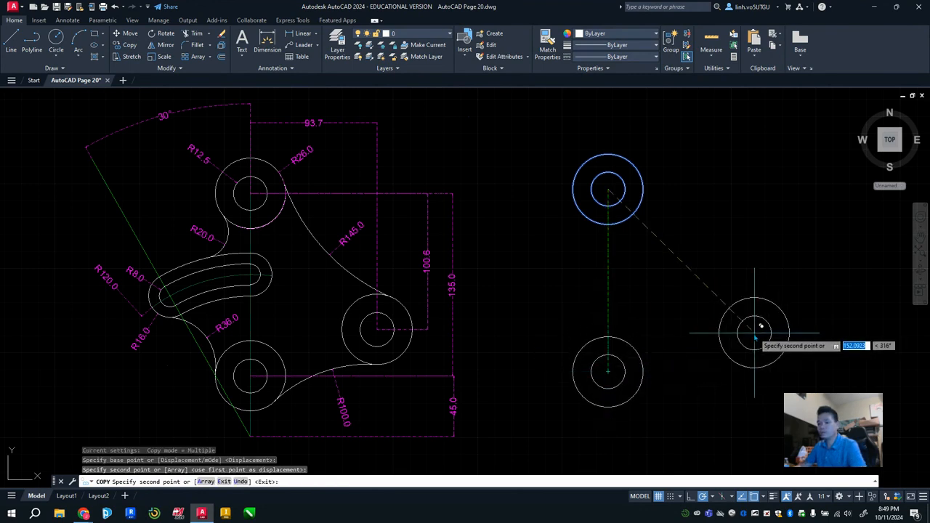
{"action": "key", "text": "Escape"}
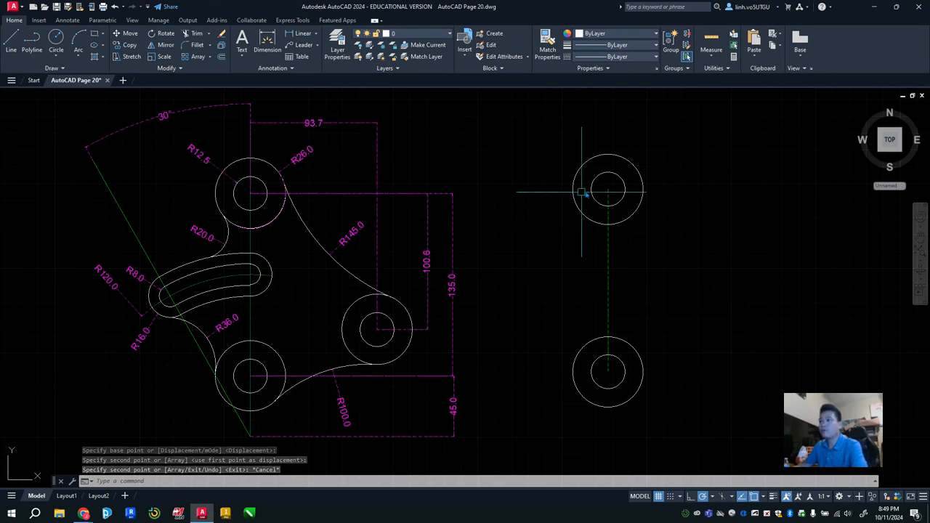
On the Centerlines layer, draw connected lines from the upper circles' centre, 93.7 to the right and 100.6 straight down.
{"action": "left_click", "coordinate": [431, 33]}
{"action": "left_click", "coordinate": [407, 55]}
{"action": "left_click", "coordinate": [11, 40]}
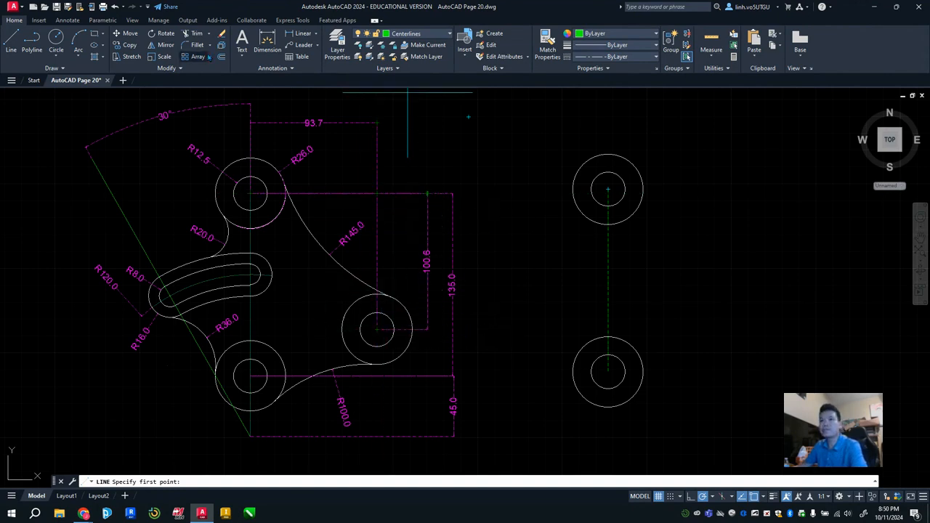
{"action": "left_click", "coordinate": [609, 190]}
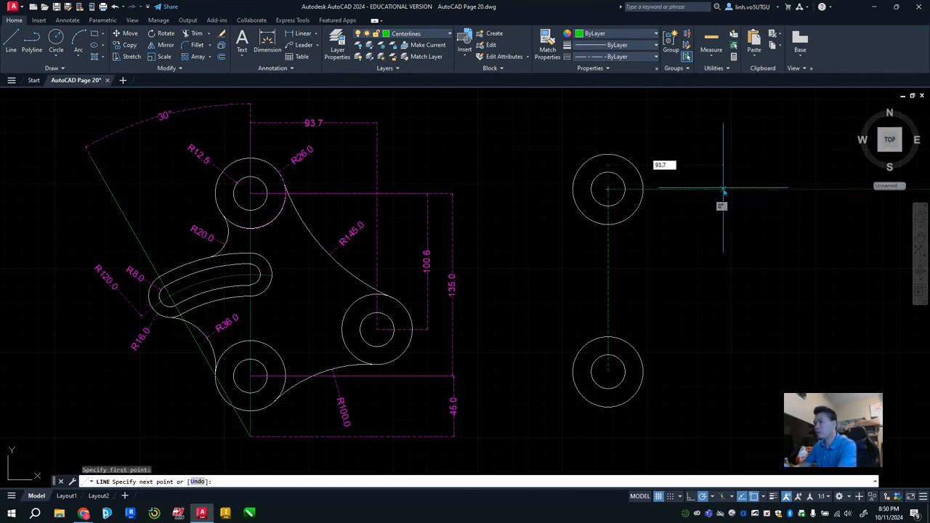
{"action": "key", "text": "Return"}
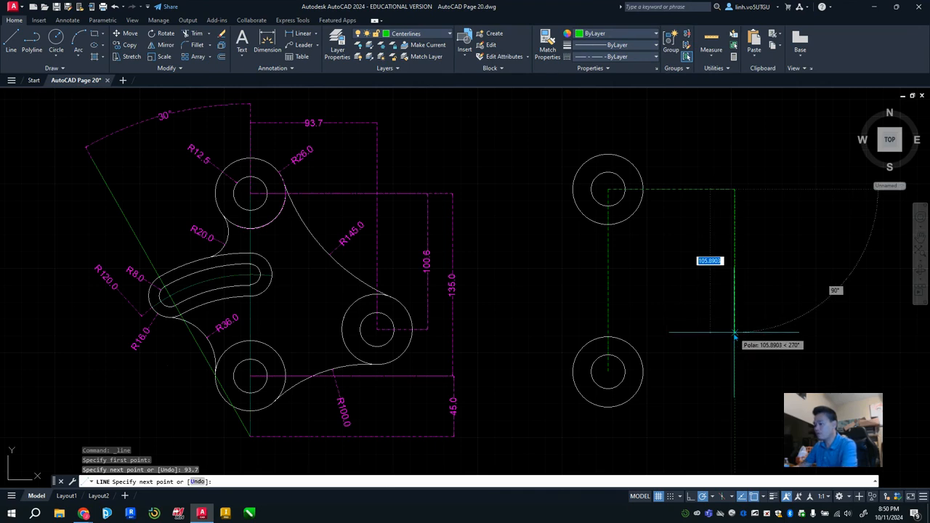
{"action": "type", "text": "100"}
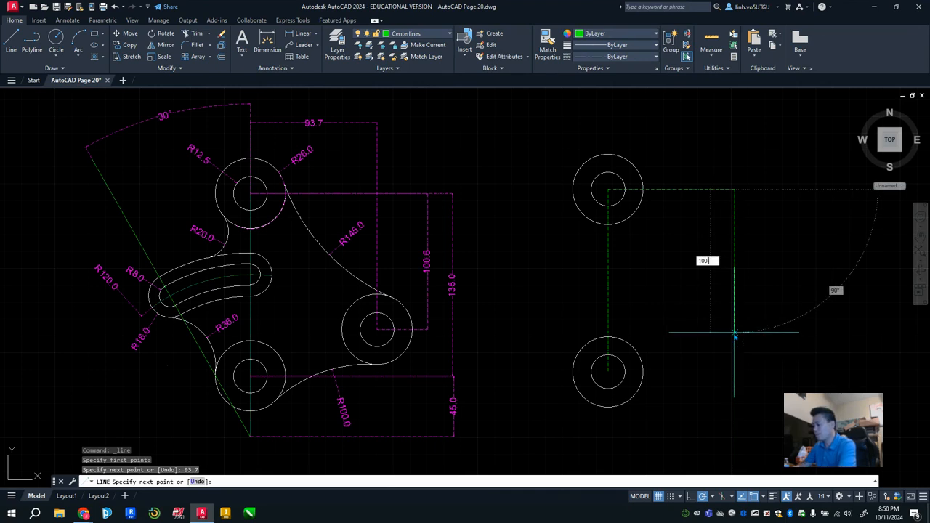
{"action": "type", "text": ".6"}
{"action": "key", "text": "Return"}
{"action": "key", "text": "Escape"}
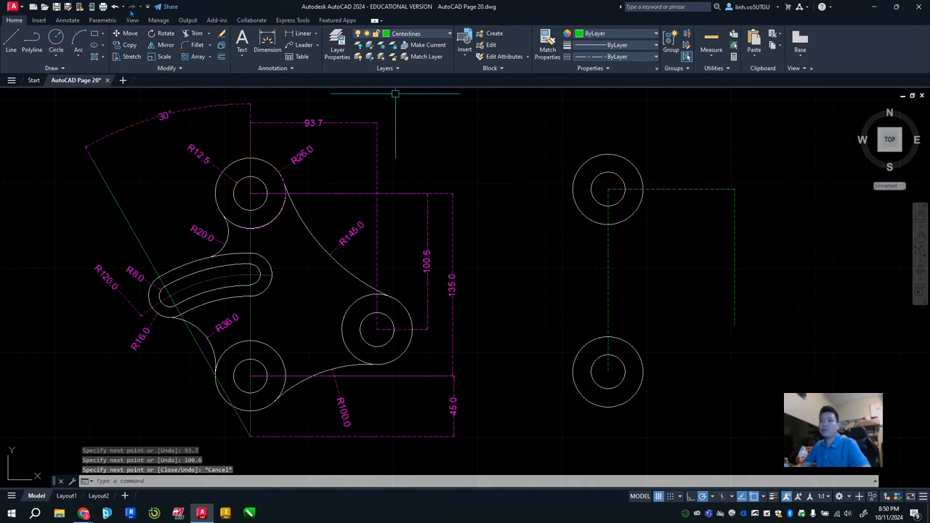
Copy the lower pair of concentric circles by their centre to the lower end of the 100.6 centerline.
{"action": "left_click", "coordinate": [130, 46]}
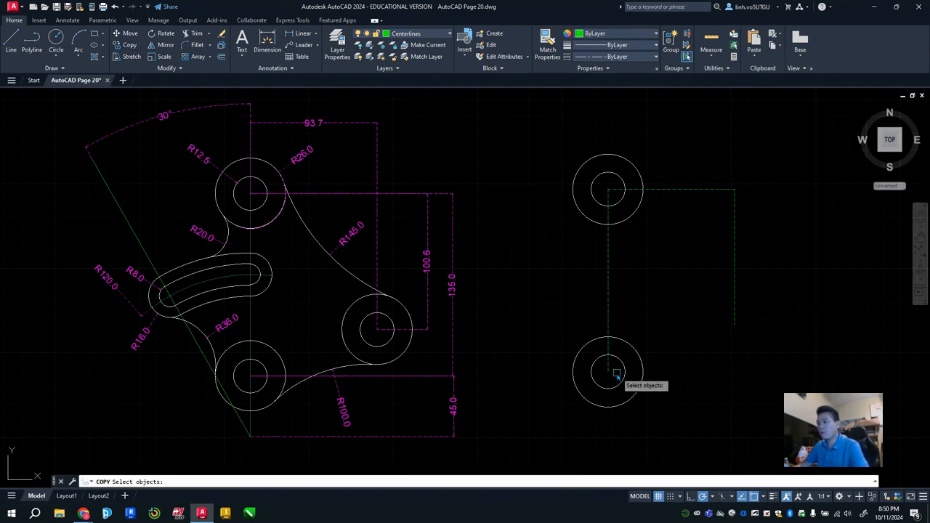
{"action": "left_click", "coordinate": [625, 373]}
{"action": "left_click", "coordinate": [642, 371]}
{"action": "key", "text": "Return"}
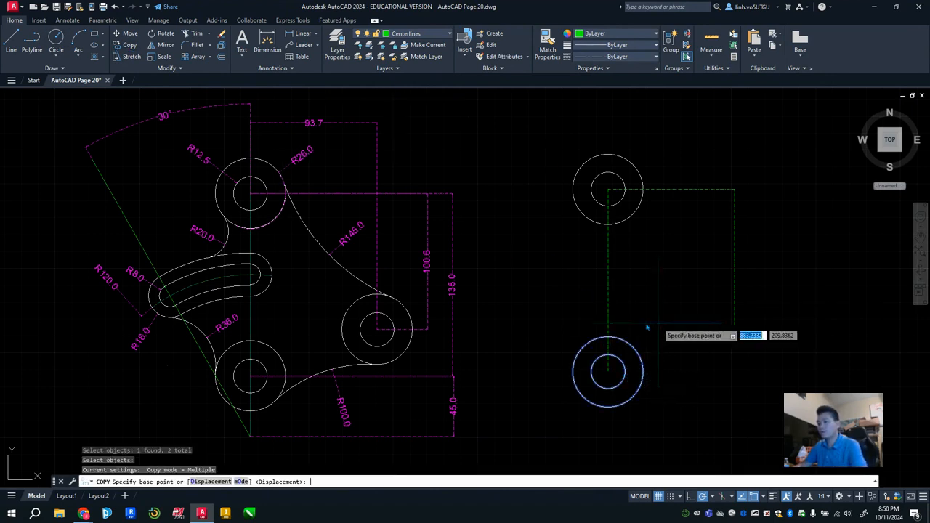
{"action": "left_click", "coordinate": [607, 373]}
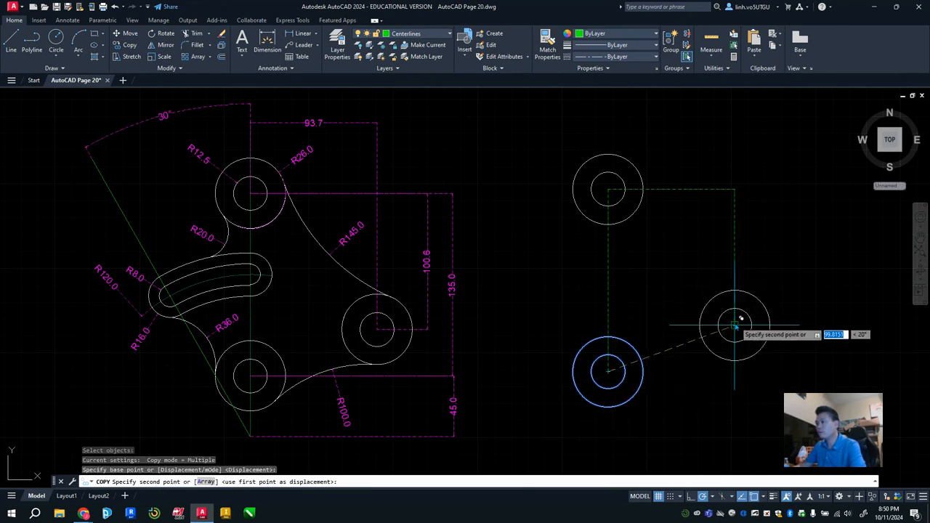
{"action": "left_click", "coordinate": [735, 325]}
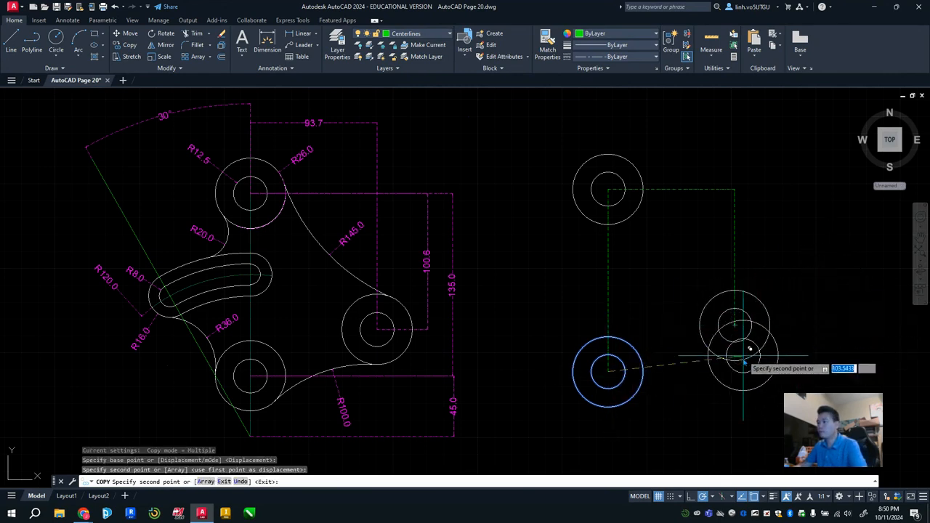
{"action": "key", "text": "Escape"}
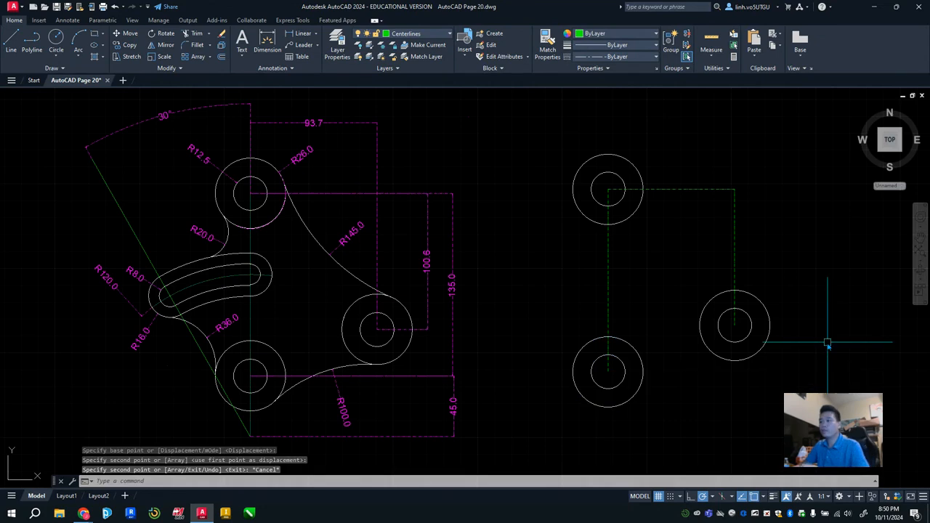
Draw a tan-tan-radius circle of radius 145 tangent to the outer circles of the upper and right-hand pairs.
{"action": "middle_click_drag", "start_coordinate": [684, 299], "coordinate": [688, 293]}
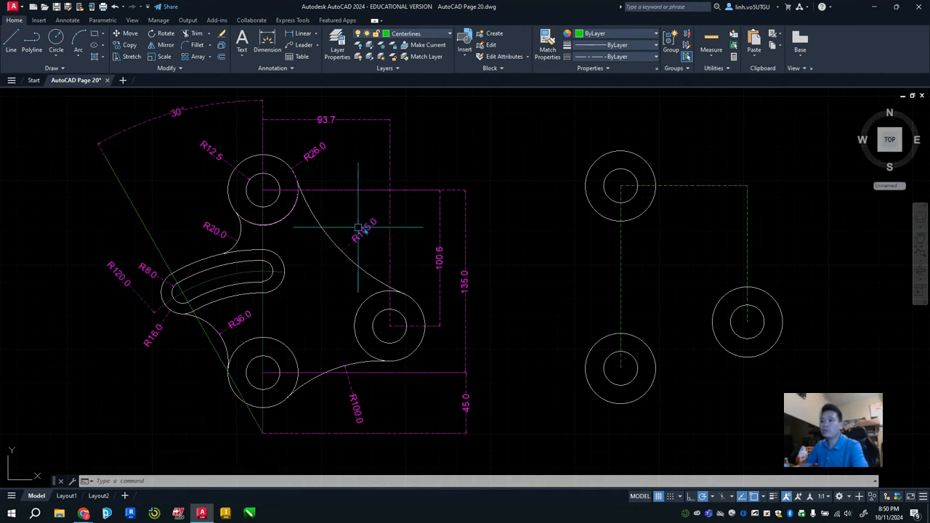
{"action": "type", "text": "c"}
{"action": "key", "text": "Return"}
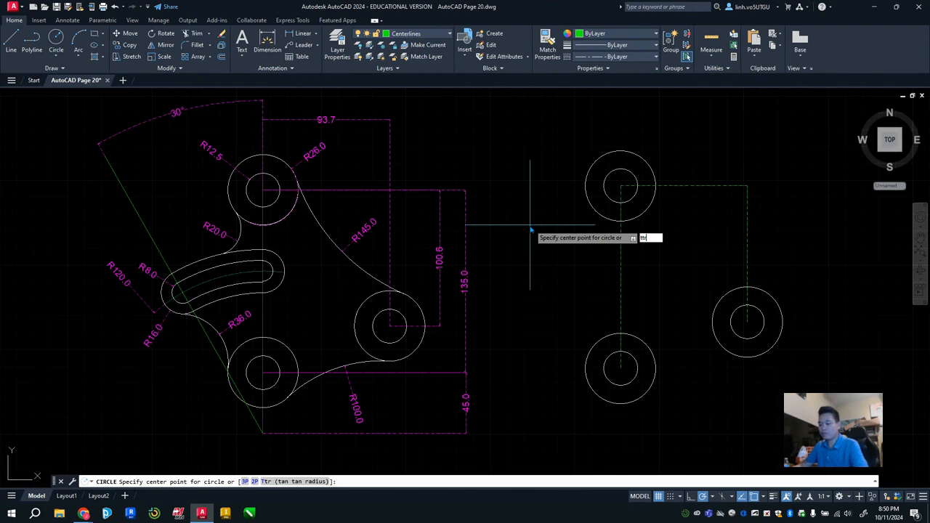
{"action": "type", "text": "ttr"}
{"action": "key", "text": "Return"}
{"action": "left_click", "coordinate": [641, 158]}
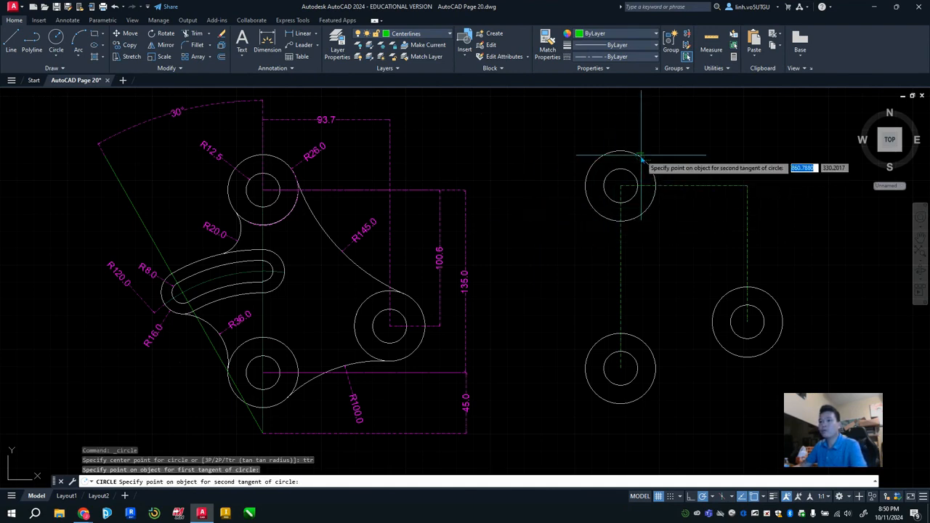
{"action": "left_click", "coordinate": [730, 290]}
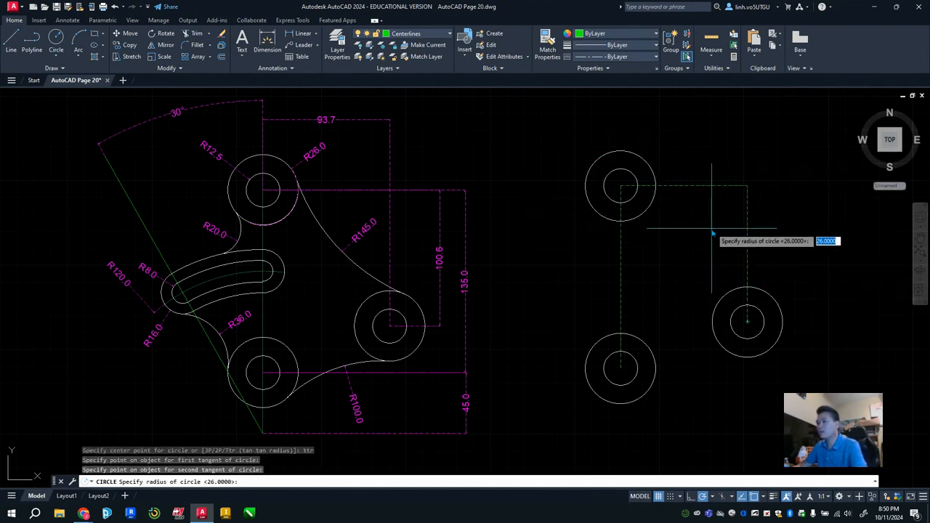
{"action": "key", "text": "Return"}
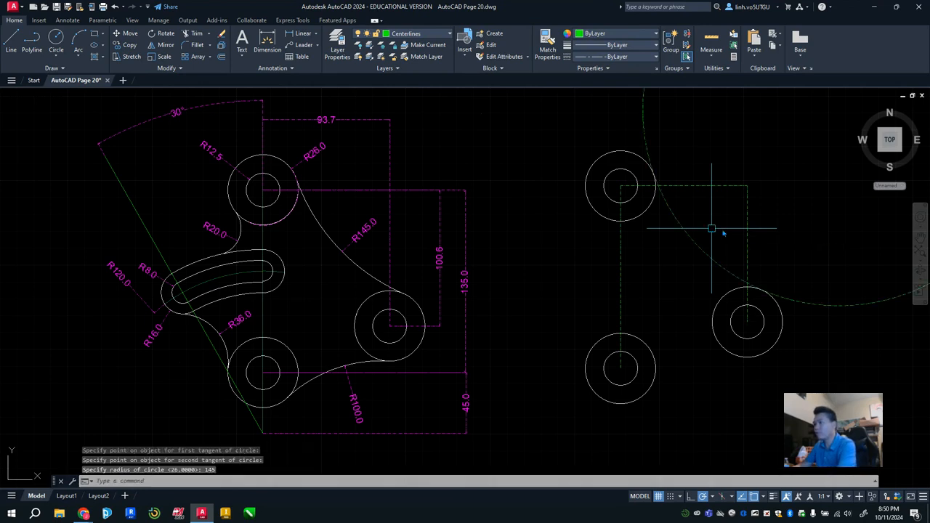
{"action": "key", "text": "Escape"}
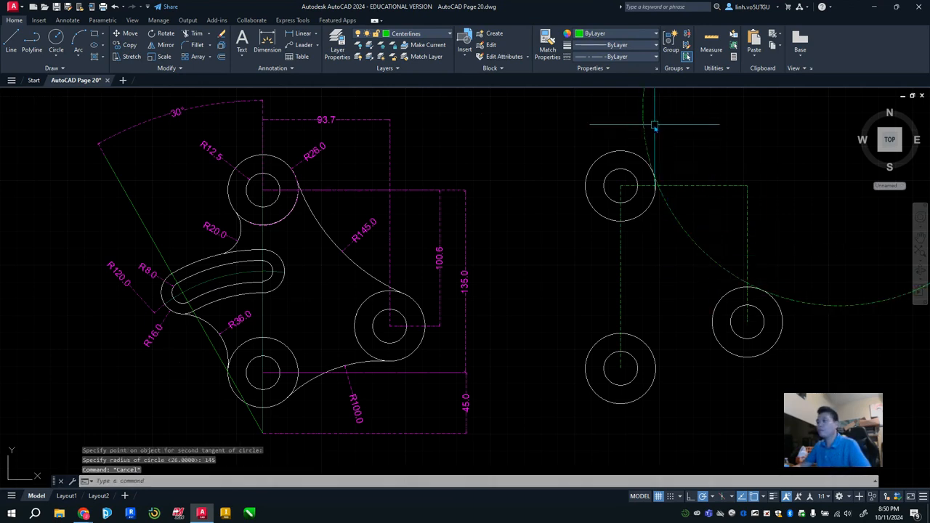
Move the radius 145 tangent circle to layer 0 and clear the selection.
{"action": "left_click", "coordinate": [645, 117]}
{"action": "left_click", "coordinate": [429, 37]}
{"action": "left_click", "coordinate": [423, 45]}
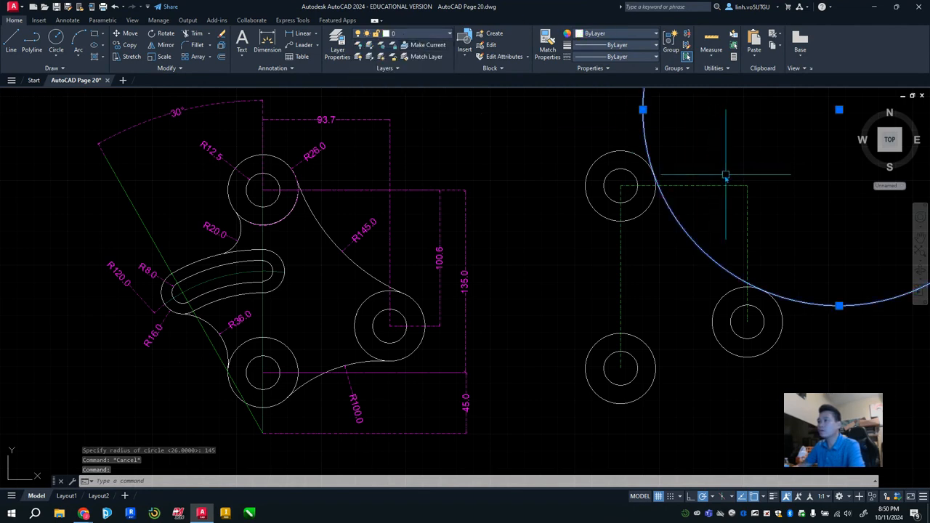
{"action": "key", "text": "Escape"}
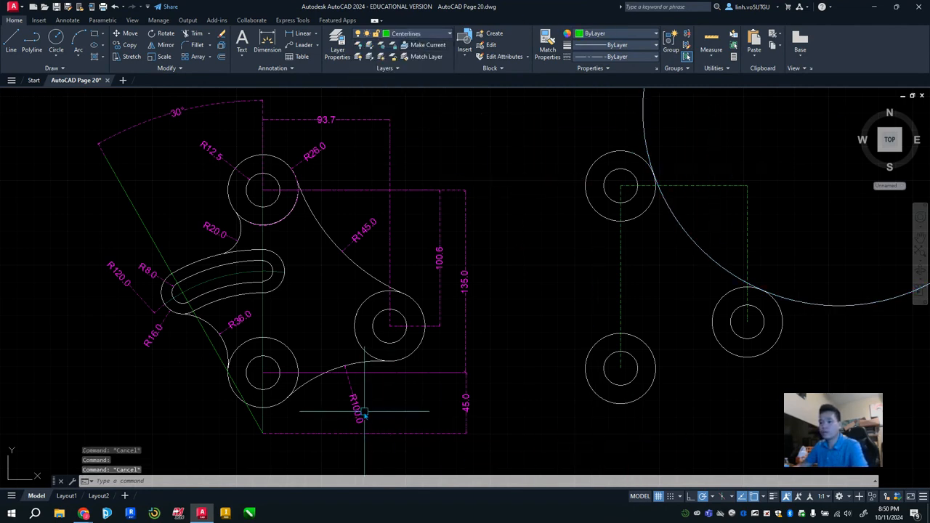
Draw a tan-tan-radius circle of radius 100 tangent to the outer circles of the lower and right-hand pairs.
{"action": "type", "text": "c"}
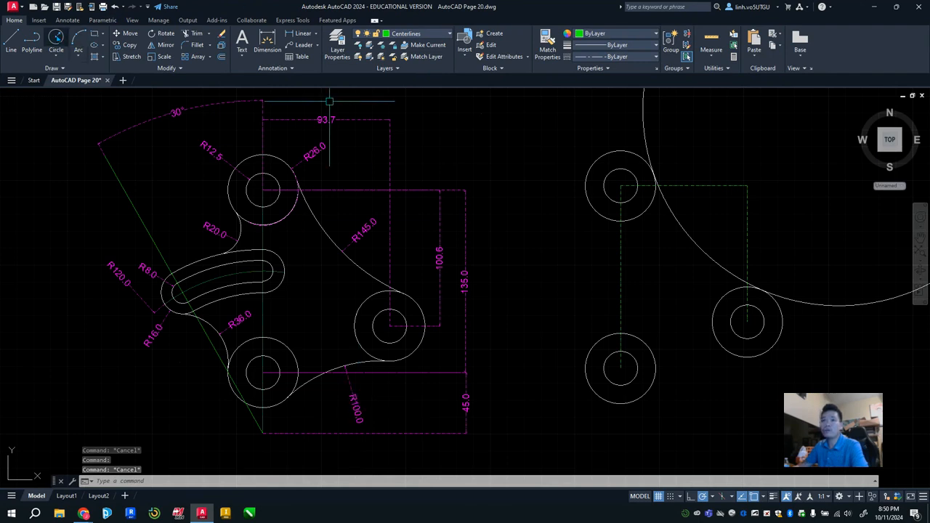
{"action": "key", "text": "Return"}
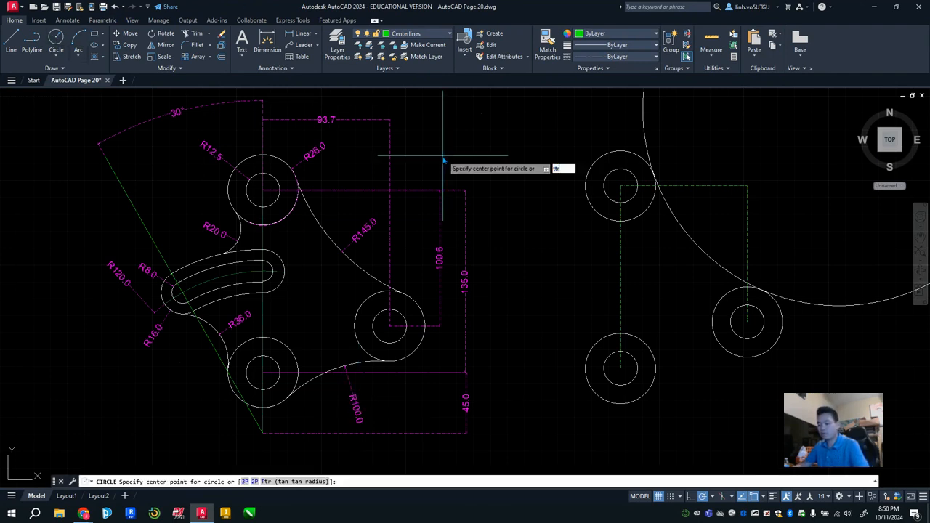
{"action": "type", "text": "ttr"}
{"action": "key", "text": "Return"}
{"action": "left_click", "coordinate": [646, 394]}
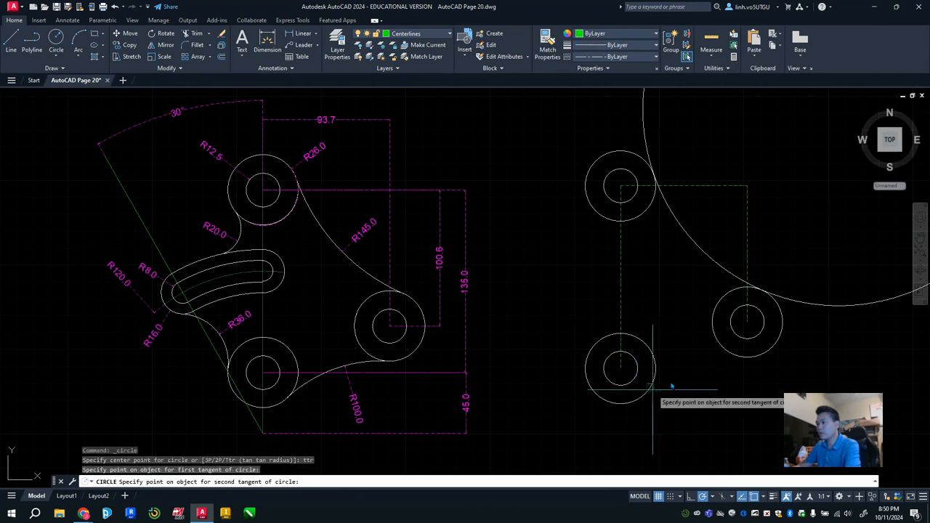
{"action": "left_click", "coordinate": [738, 358]}
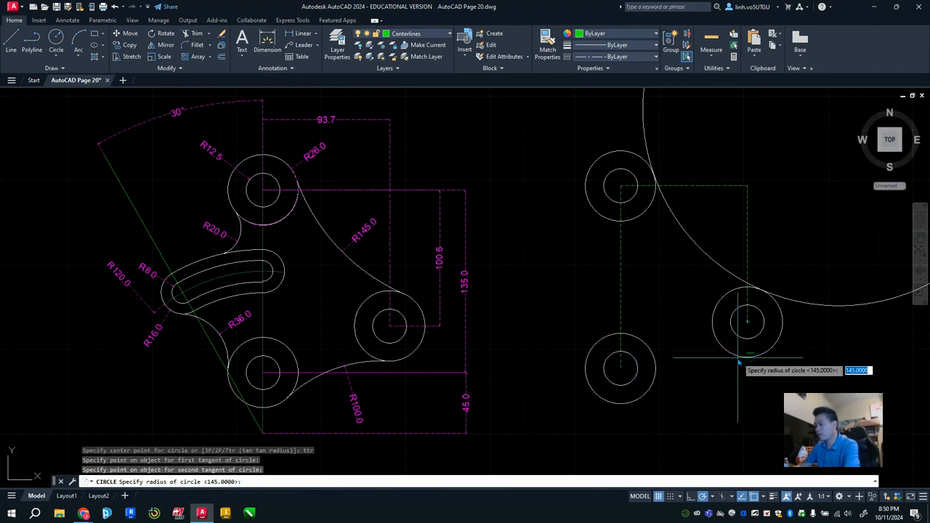
{"action": "type", "text": "100"}
{"action": "key", "text": "Return"}
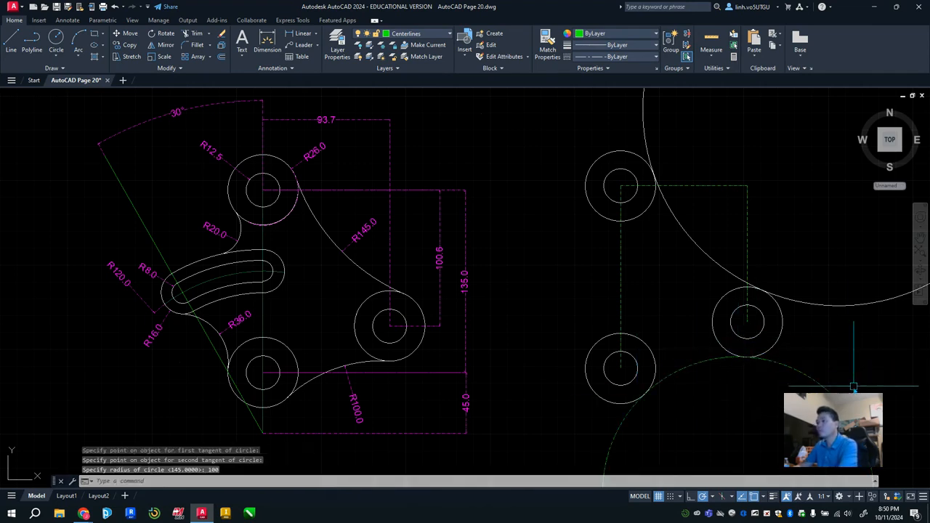
{"action": "key", "text": "Escape"}
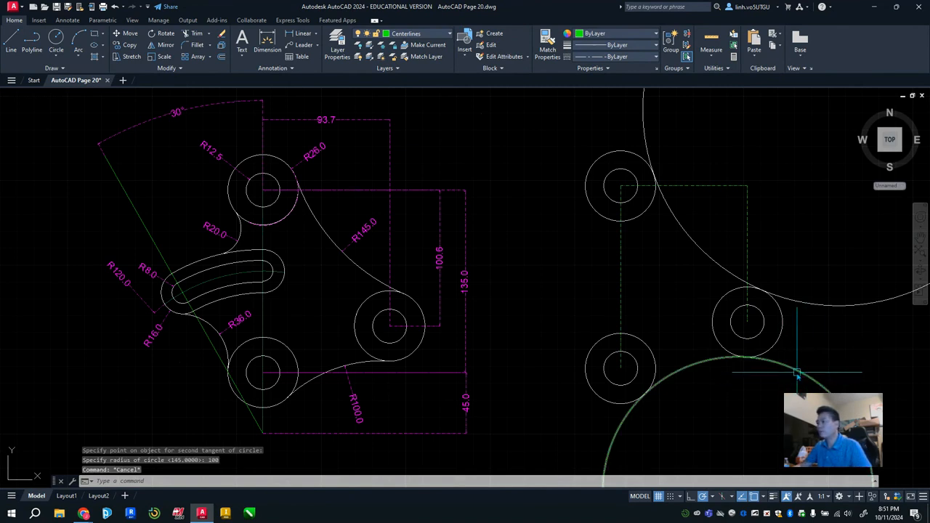
Move the radius 100 tangent circle to layer 0 and clear the selection.
{"action": "left_click", "coordinate": [798, 373]}
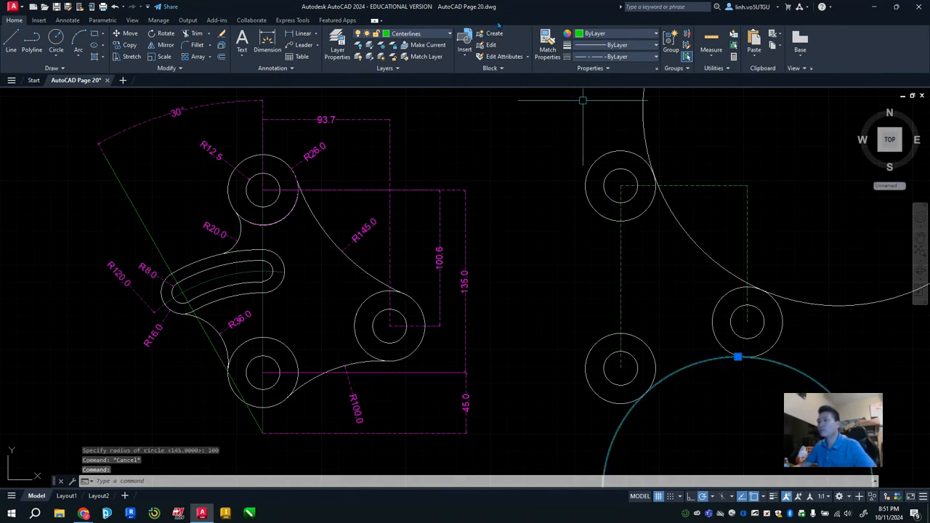
{"action": "left_click", "coordinate": [429, 33]}
{"action": "left_click", "coordinate": [398, 45]}
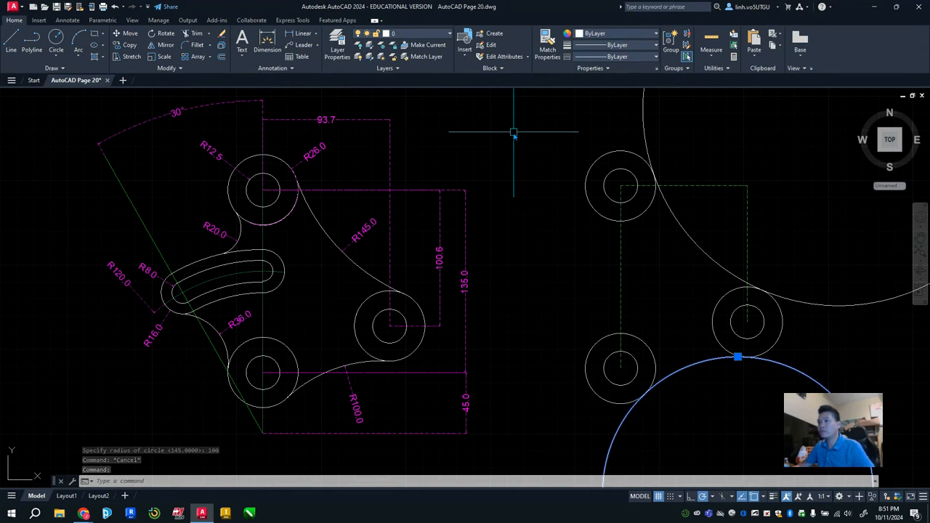
{"action": "key", "text": "Escape"}
{"action": "left_click", "coordinate": [514, 134]}
{"action": "key", "text": "Escape"}
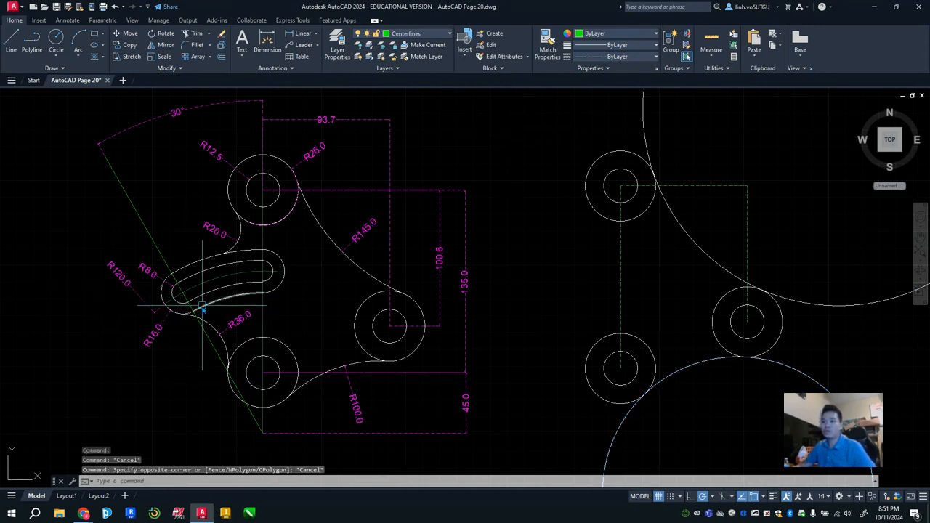
Examine the angle dimension and the vertical offset dimension below the lower boss in the reference drawing.
{"action": "middle_click_drag", "start_coordinate": [232, 306], "coordinate": [266, 296]}
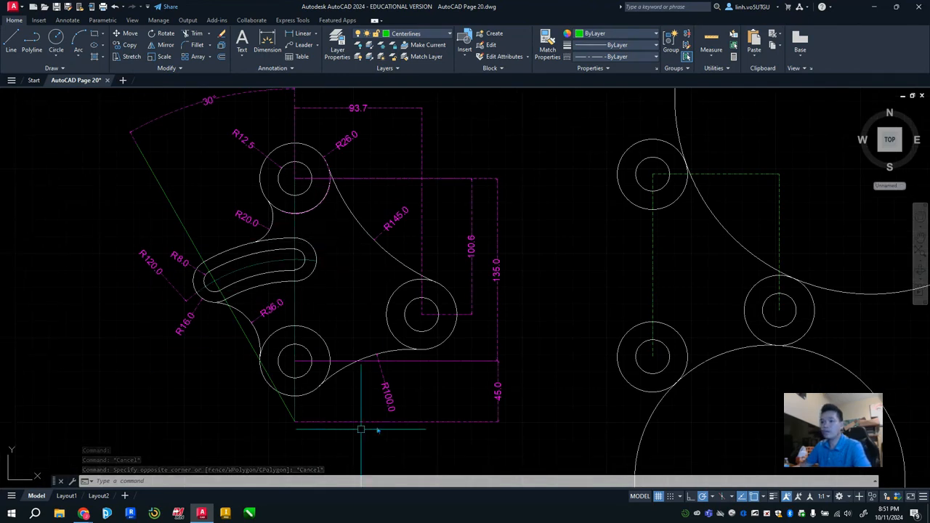
{"action": "left_click", "coordinate": [208, 100]}
{"action": "key", "text": "Escape"}
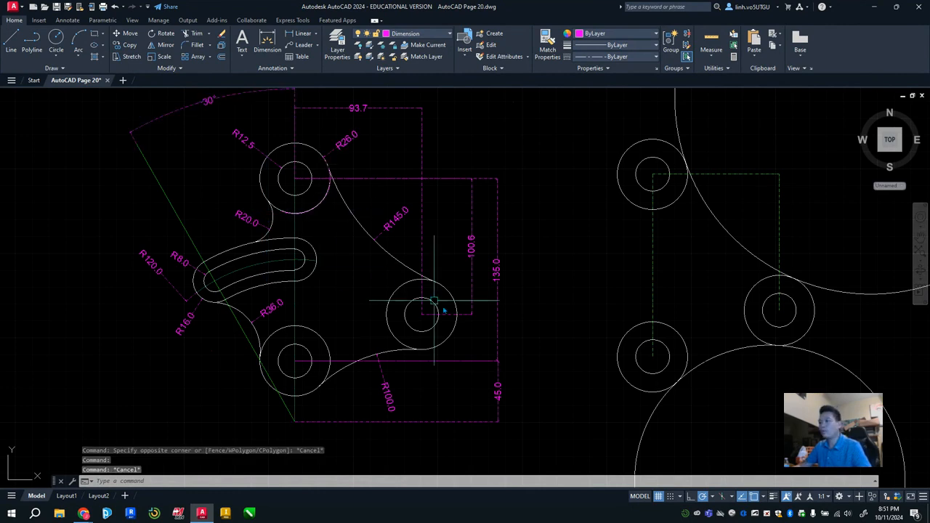
{"action": "left_click", "coordinate": [11, 42]}
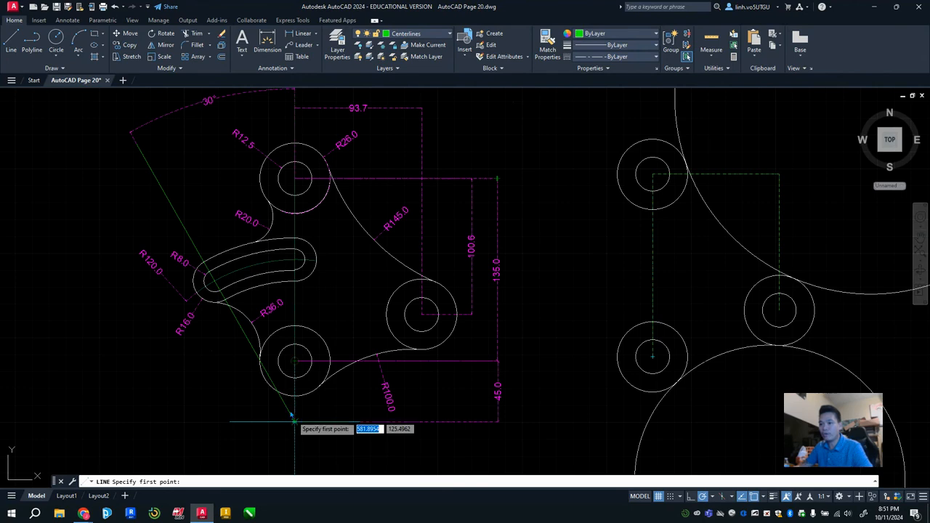
{"action": "key", "text": "Escape"}
{"action": "left_click", "coordinate": [500, 407]}
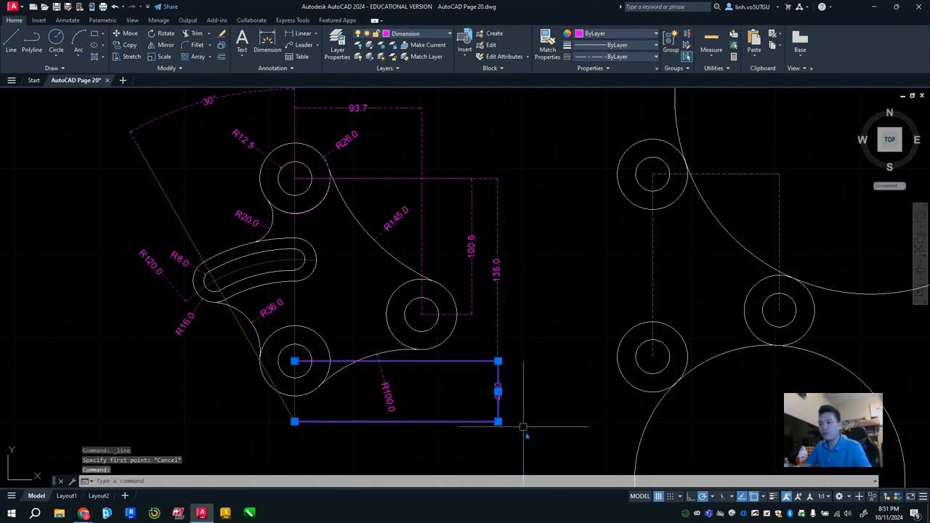
{"action": "key", "text": "Escape"}
Draw connected centerlines from the lower circles' centre, 45 straight down and then up to the left at 120°.
{"action": "key", "text": "Return"}
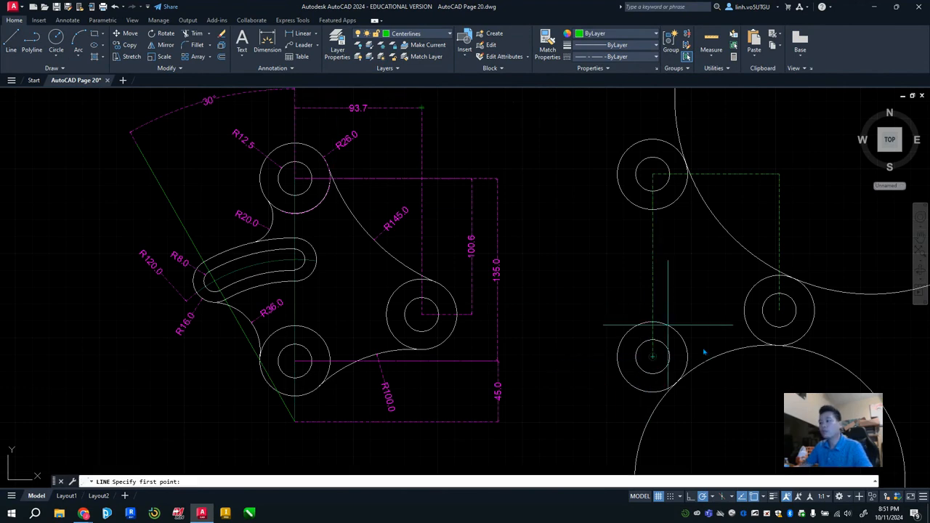
{"action": "left_click", "coordinate": [653, 357]}
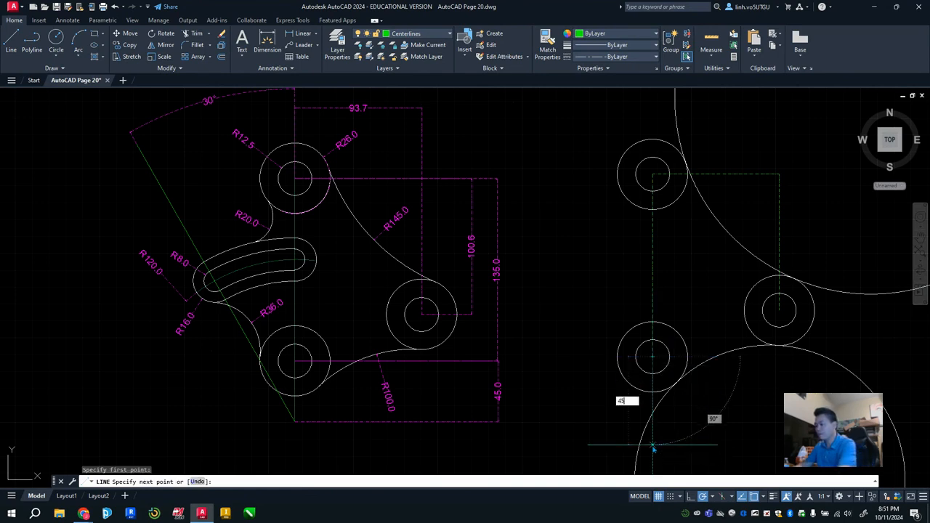
{"action": "type", "text": "45"}
{"action": "key", "text": "Return"}
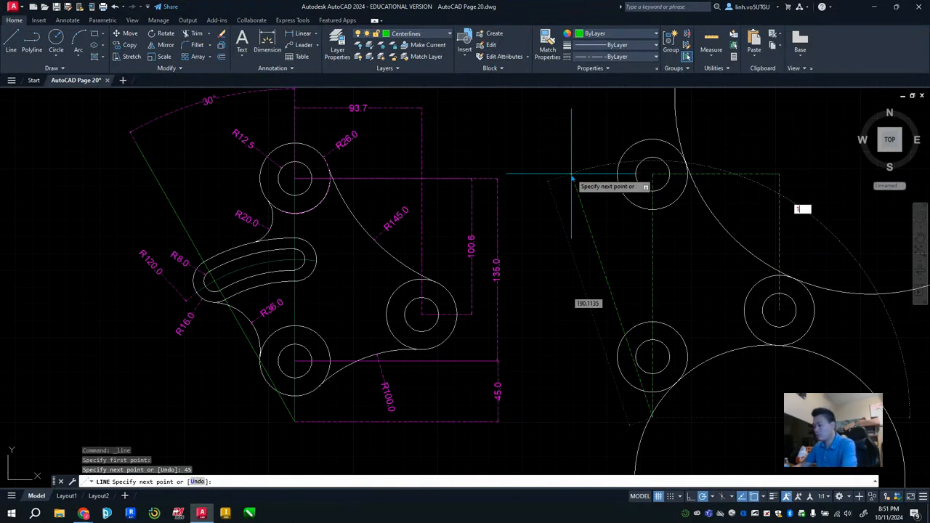
{"action": "key", "text": "Tab"}
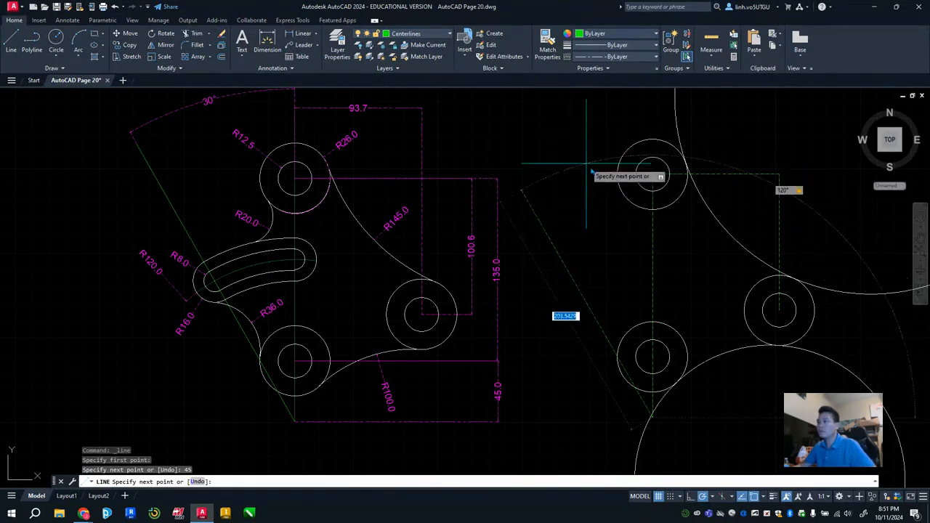
{"action": "left_click", "coordinate": [553, 143]}
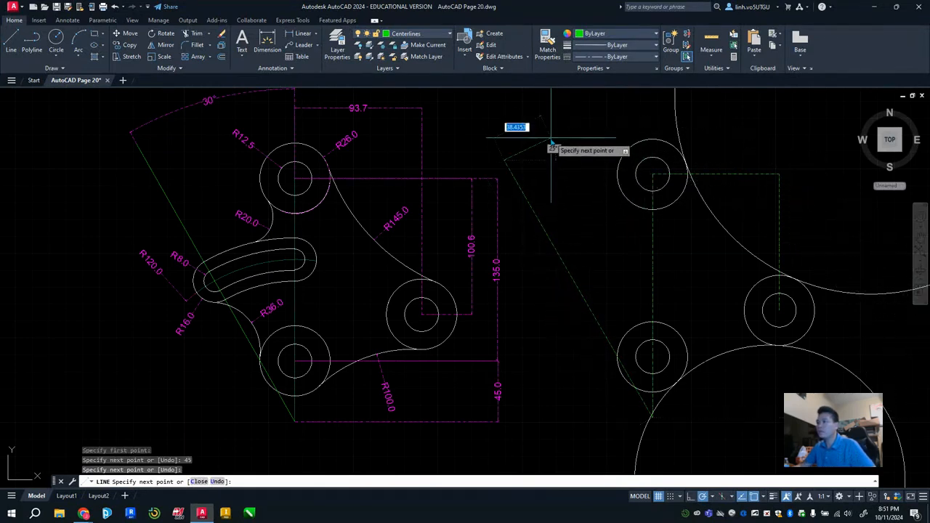
{"action": "key", "text": "Escape"}
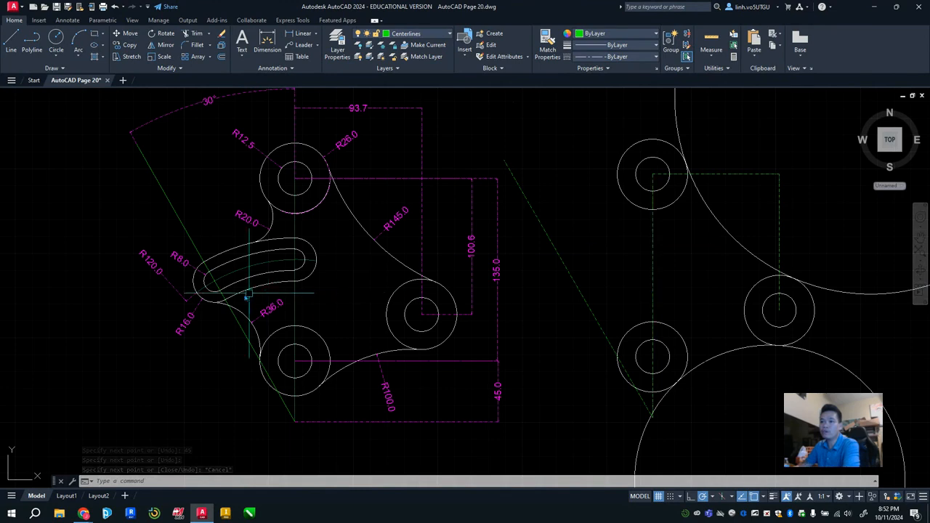
Make layer 0 the current layer.
{"action": "left_click", "coordinate": [416, 37]}
{"action": "left_click", "coordinate": [411, 46]}
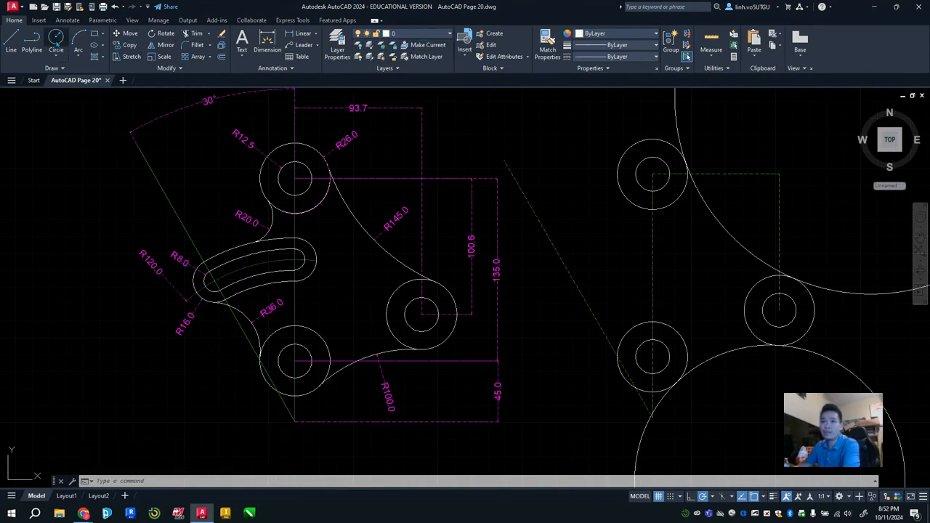
{"action": "left_click", "coordinate": [56, 40]}
{"action": "left_click", "coordinate": [653, 418]}
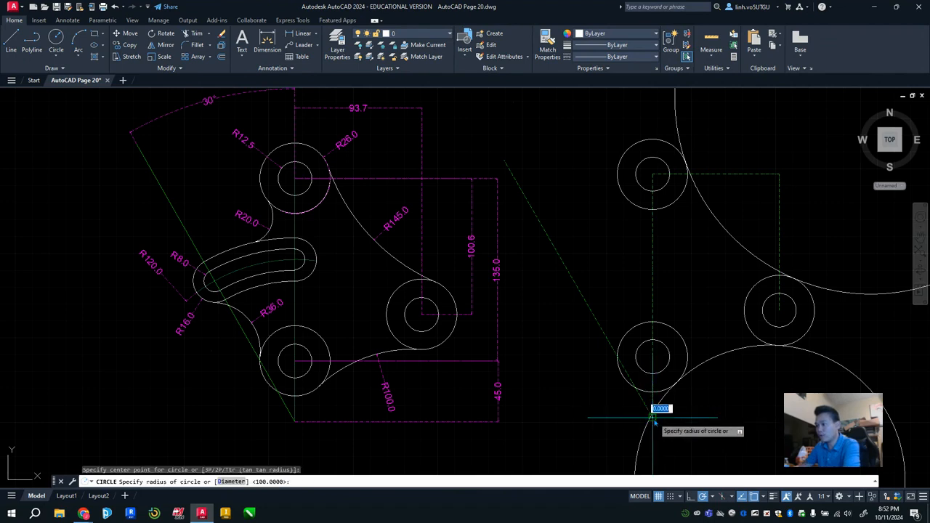
{"action": "key", "text": "Escape"}
{"action": "left_click", "coordinate": [250, 266]}
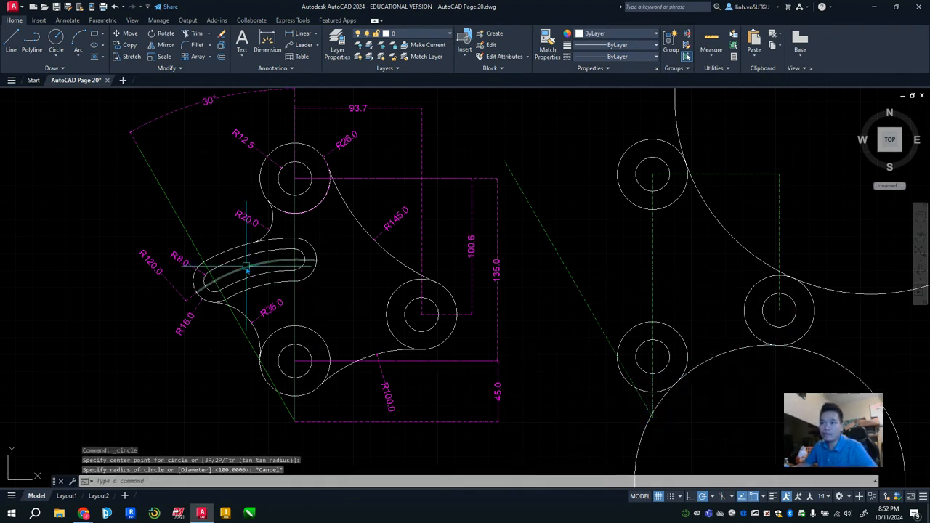
{"action": "left_click", "coordinate": [149, 263]}
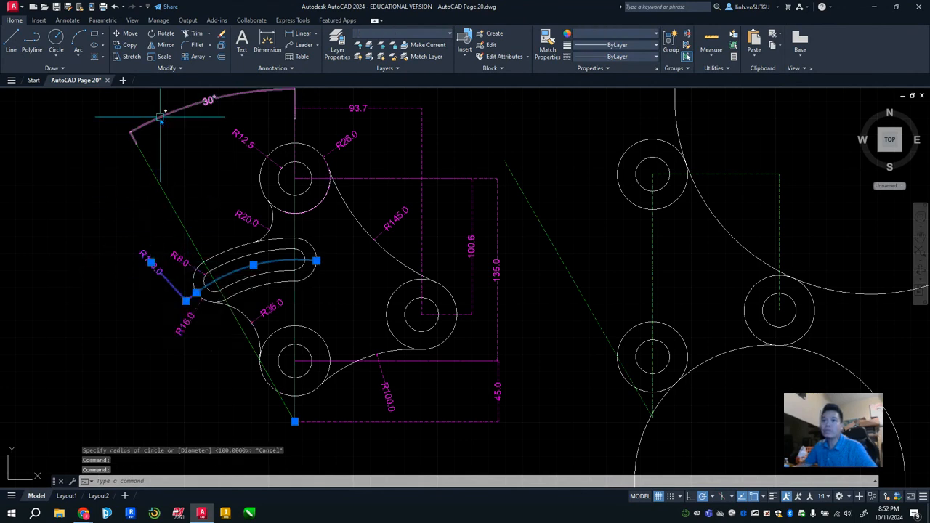
{"action": "key", "text": "Escape"}
Draw a circle of radius 120 centred on the lower end of the 45 centerline, where the angled centerline starts.
{"action": "left_click", "coordinate": [57, 41]}
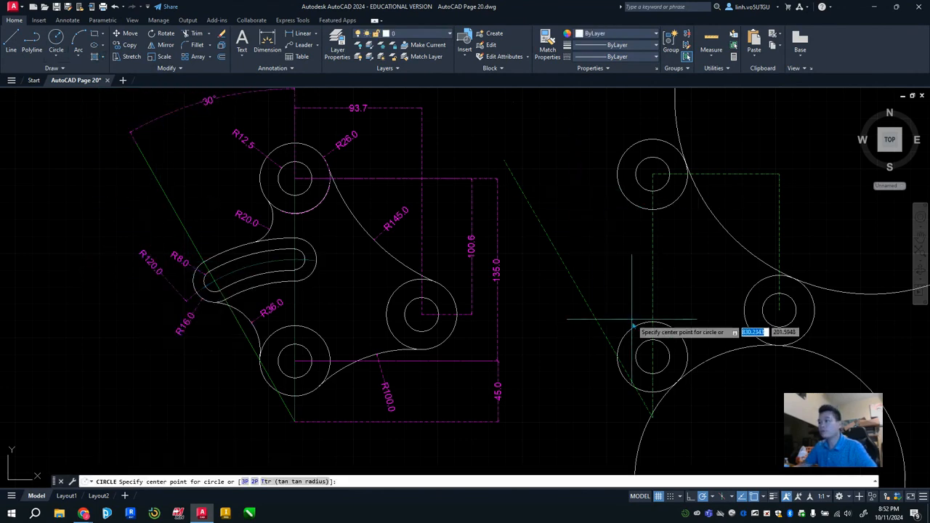
{"action": "scroll", "coordinate": [655, 413], "scroll_direction": "up", "scroll_amount": 6}
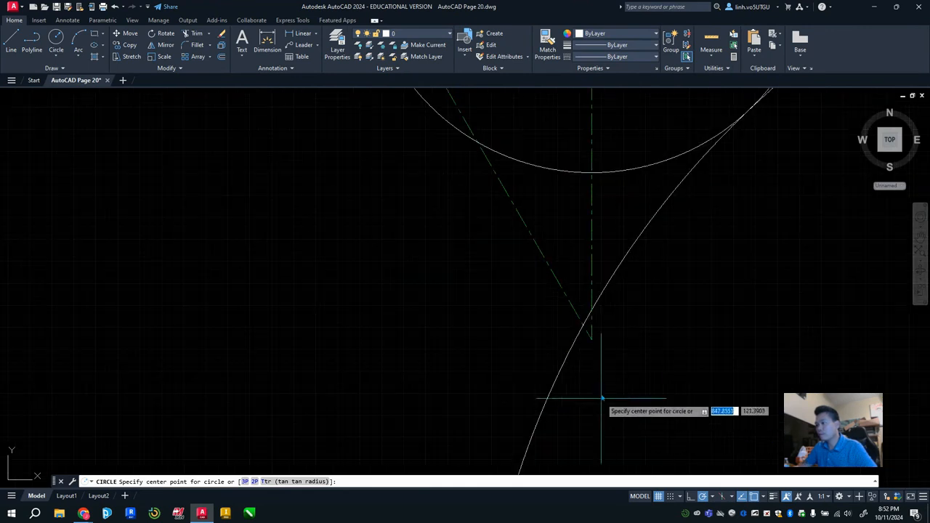
{"action": "left_click", "coordinate": [592, 340]}
{"action": "scroll", "coordinate": [697, 374], "scroll_direction": "down", "scroll_amount": 4}
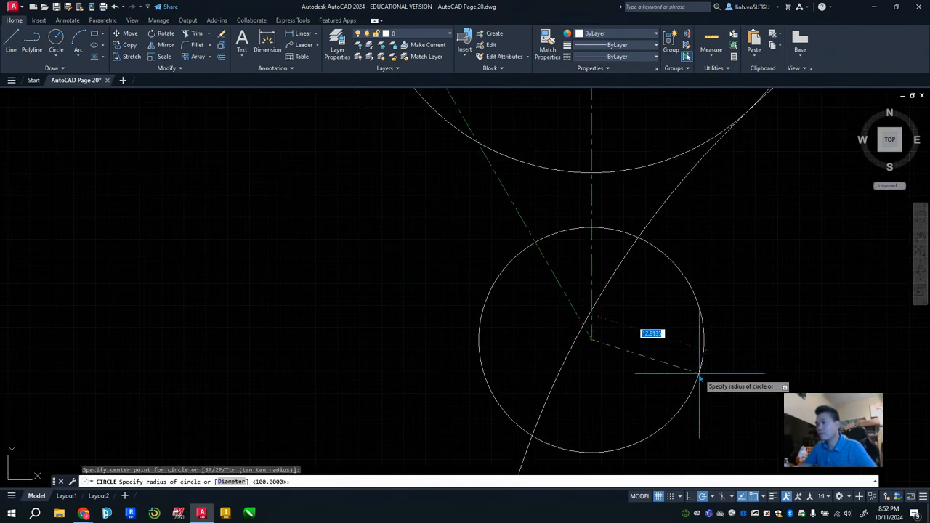
{"action": "scroll", "coordinate": [700, 376], "scroll_direction": "up", "scroll_amount": 4}
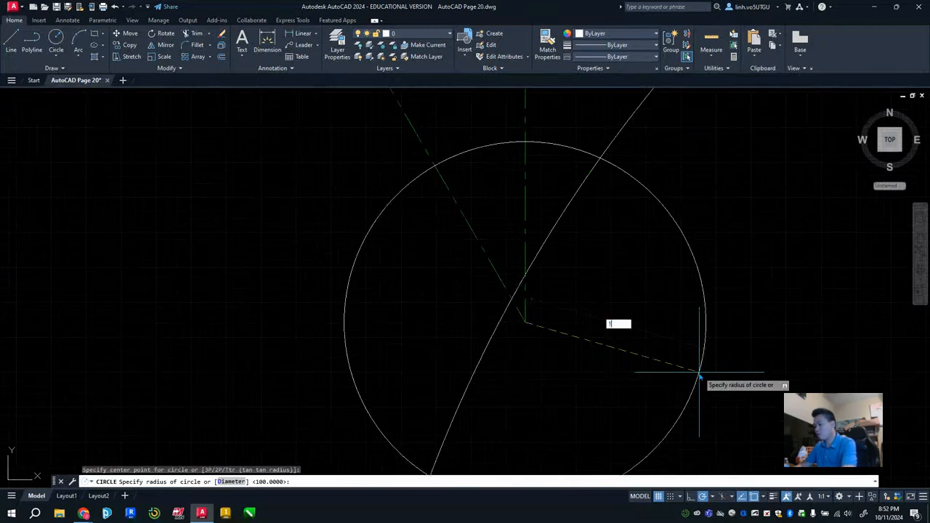
{"action": "type", "text": "120"}
{"action": "key", "text": "Return"}
{"action": "scroll", "coordinate": [700, 375], "scroll_direction": "down", "scroll_amount": 3}
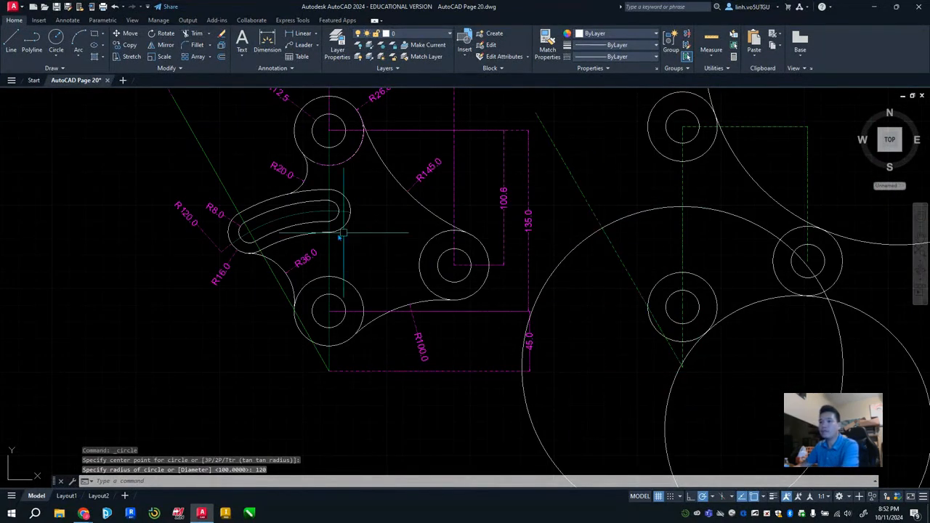
Offset the radius 120 circle by 8 to both its outside and its inside.
{"action": "scroll", "coordinate": [245, 222], "scroll_direction": "up", "scroll_amount": 4}
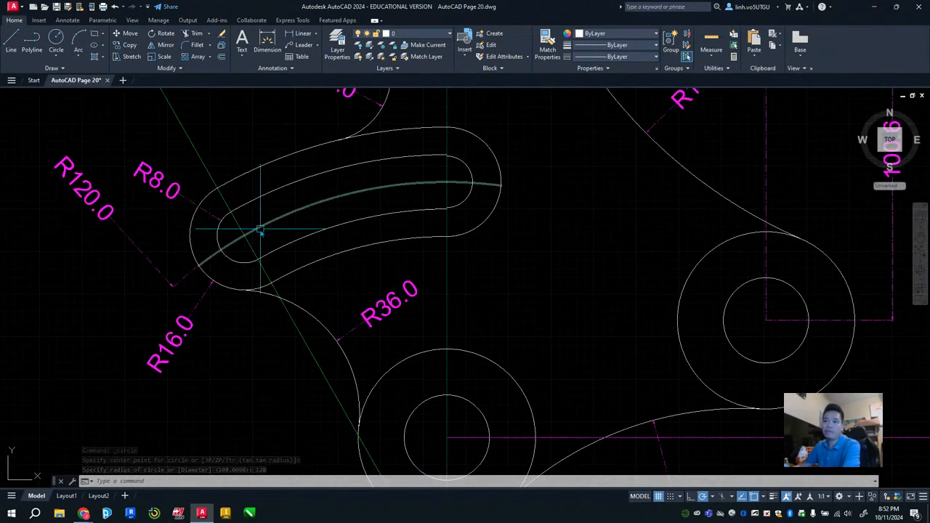
{"action": "left_click", "coordinate": [241, 229]}
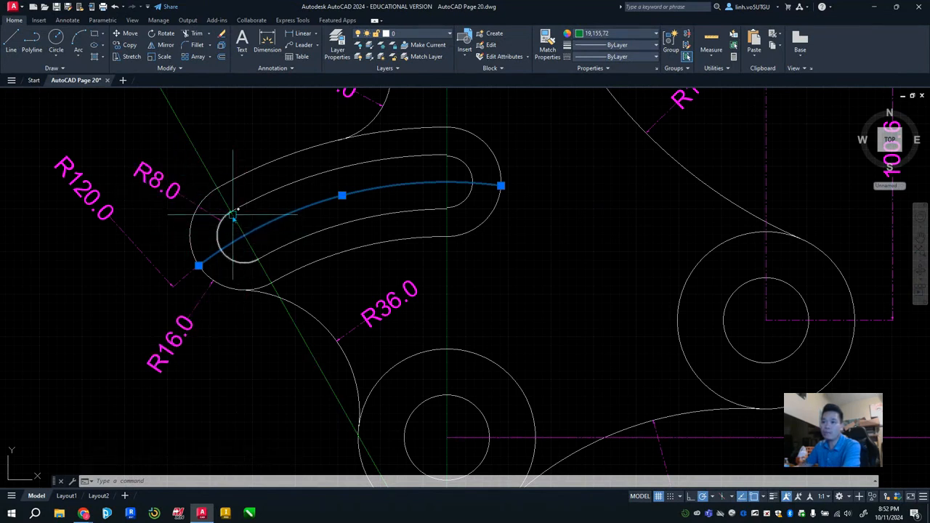
{"action": "scroll", "coordinate": [412, 265], "scroll_direction": "down", "scroll_amount": 6}
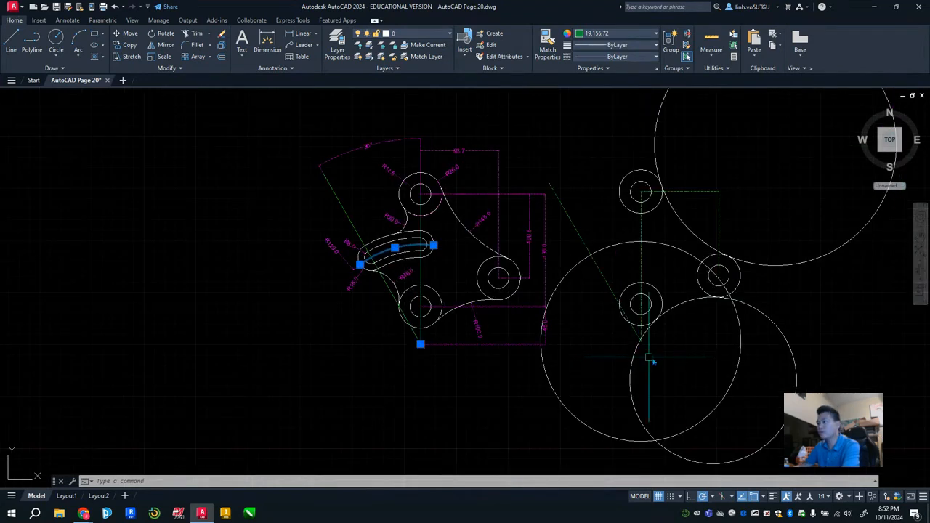
{"action": "scroll", "coordinate": [705, 319], "scroll_direction": "up", "scroll_amount": 3}
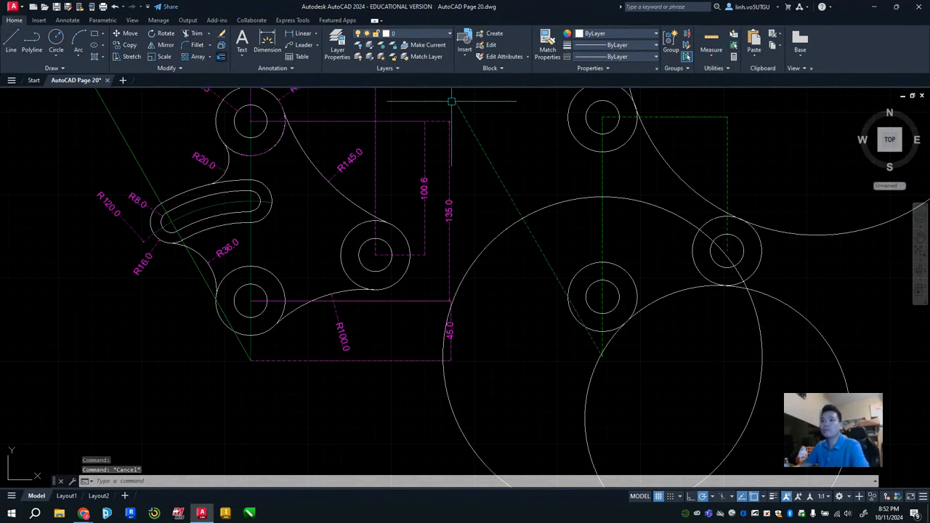
{"action": "type", "text": "o"}
{"action": "key", "text": "Return"}
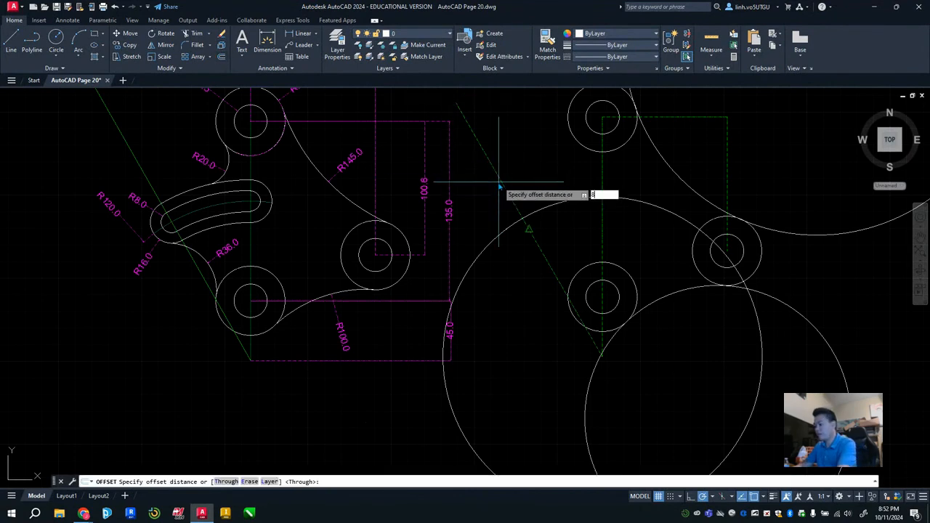
{"action": "key", "text": "Return"}
{"action": "left_click", "coordinate": [551, 203]}
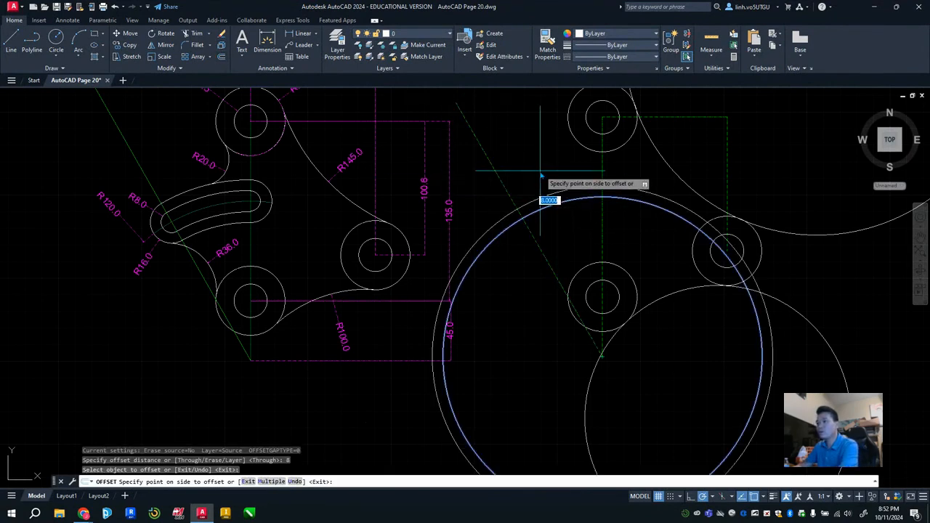
{"action": "left_click", "coordinate": [540, 172]}
{"action": "left_click", "coordinate": [543, 210]}
{"action": "left_click", "coordinate": [558, 240]}
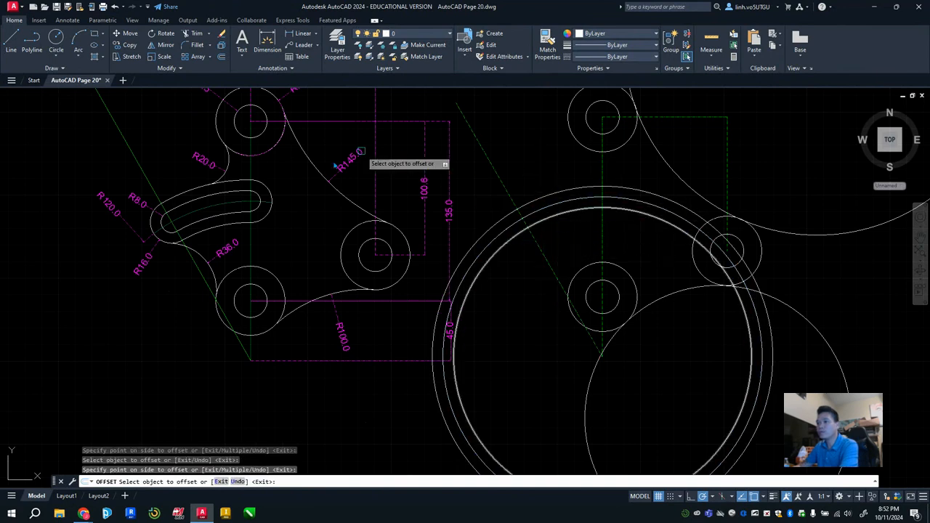
Try offsetting the radius 120 circle outward and the inner offset circle inward by 16, and undo both offsets.
{"action": "left_click", "coordinate": [137, 270]}
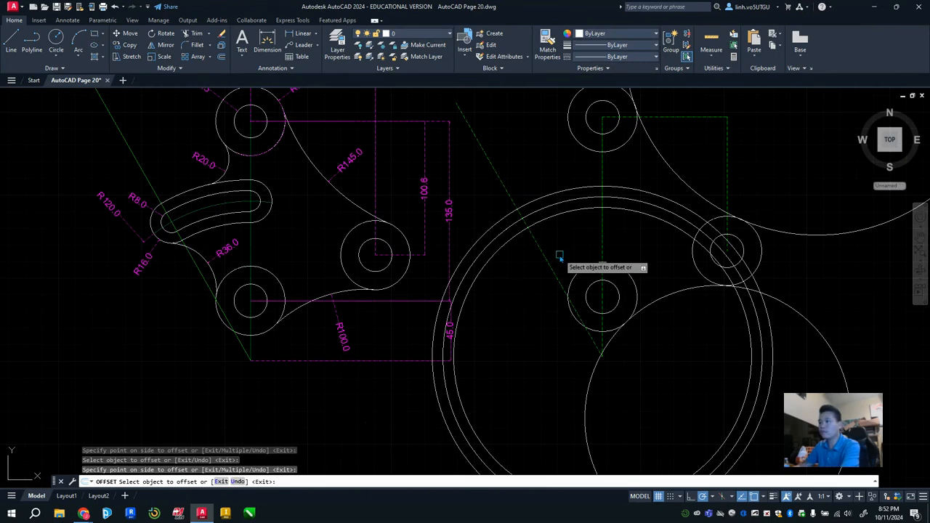
{"action": "key", "text": "Return"}
{"action": "key", "text": "Return"}
{"action": "type", "text": "16"}
{"action": "key", "text": "Return"}
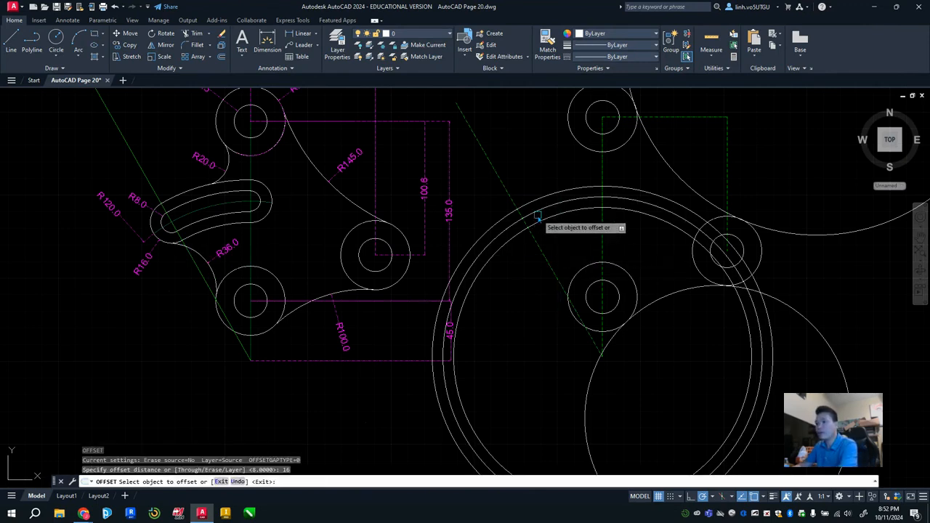
{"action": "left_click", "coordinate": [540, 211]}
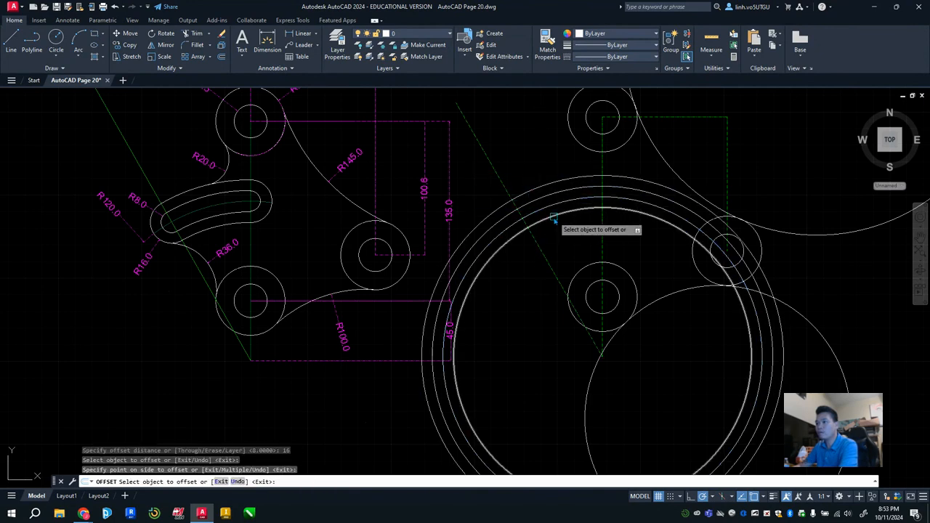
{"action": "left_click", "coordinate": [565, 250]}
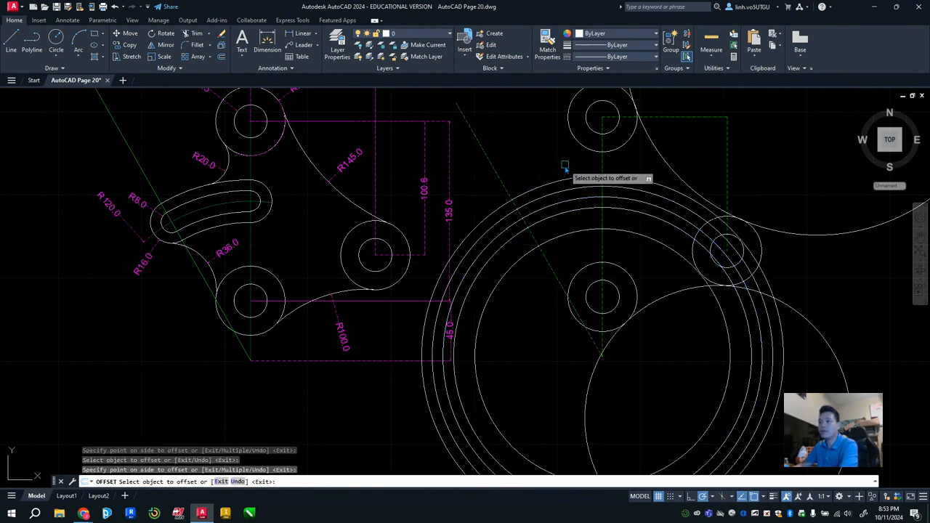
{"action": "left_click", "coordinate": [565, 234]}
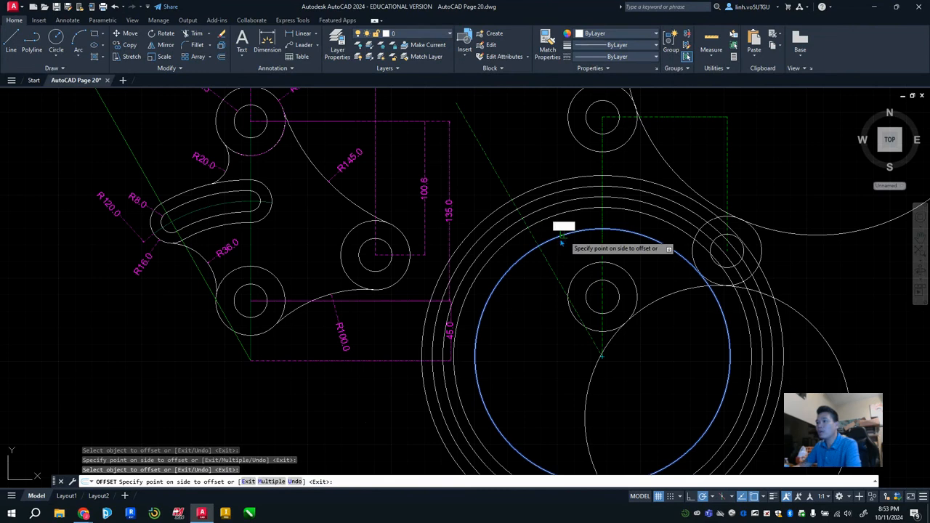
{"action": "key", "text": "Escape"}
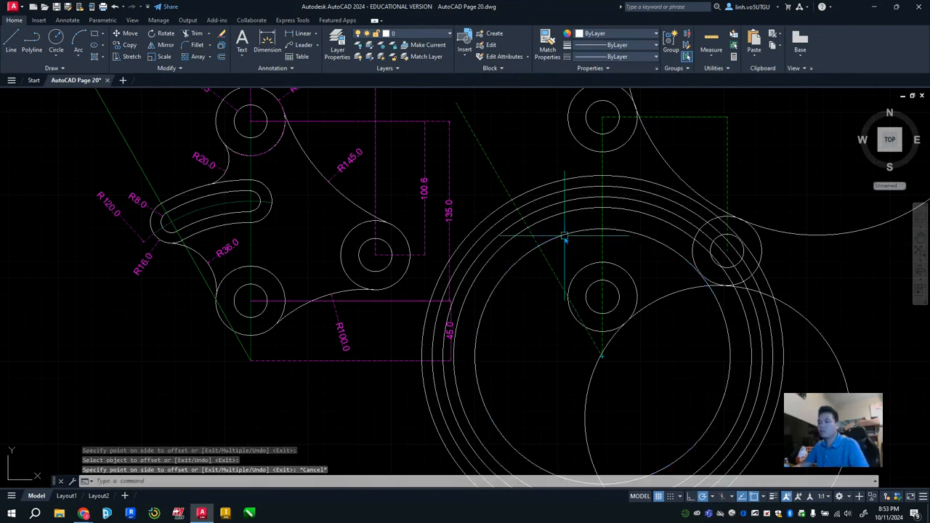
{"action": "key", "text": "ctrl+z"}
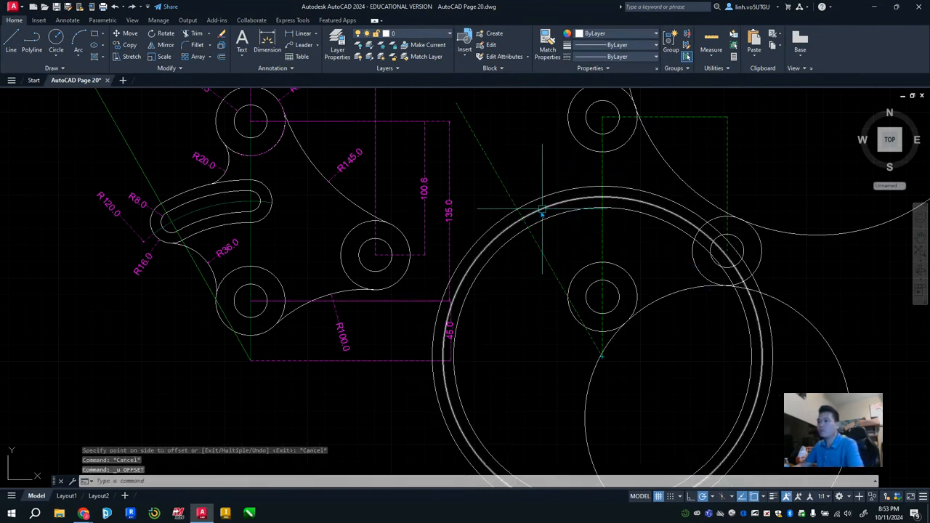
Offset the radius 120 circle by 16 to both its outside and its inside.
{"action": "left_click", "coordinate": [221, 59]}
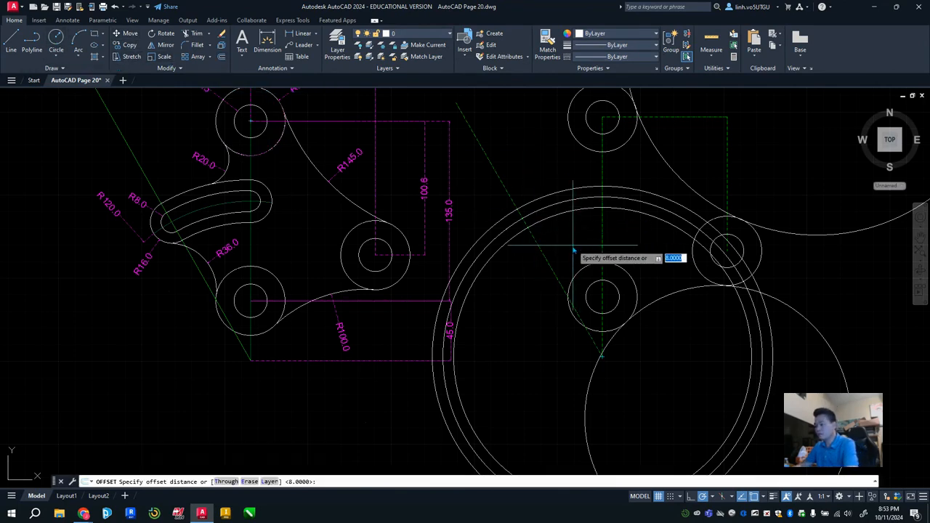
{"action": "type", "text": "16"}
{"action": "key", "text": "Return"}
{"action": "left_click", "coordinate": [550, 194]}
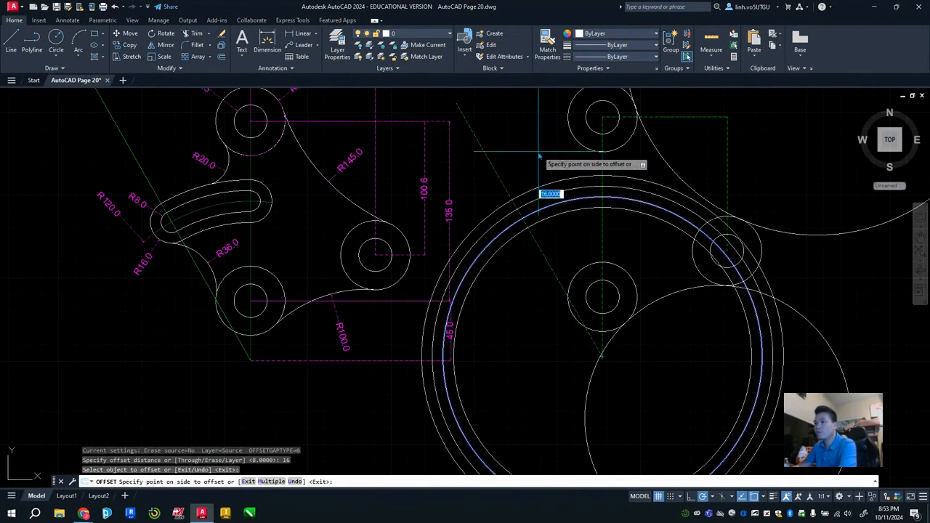
{"action": "left_click", "coordinate": [538, 141]}
{"action": "left_click", "coordinate": [538, 211]}
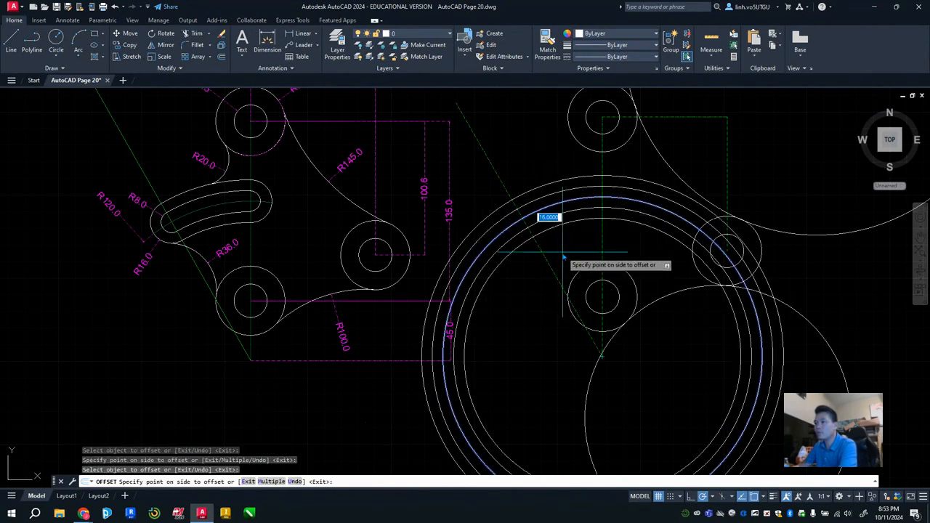
{"action": "left_click", "coordinate": [564, 256]}
{"action": "key", "text": "Escape"}
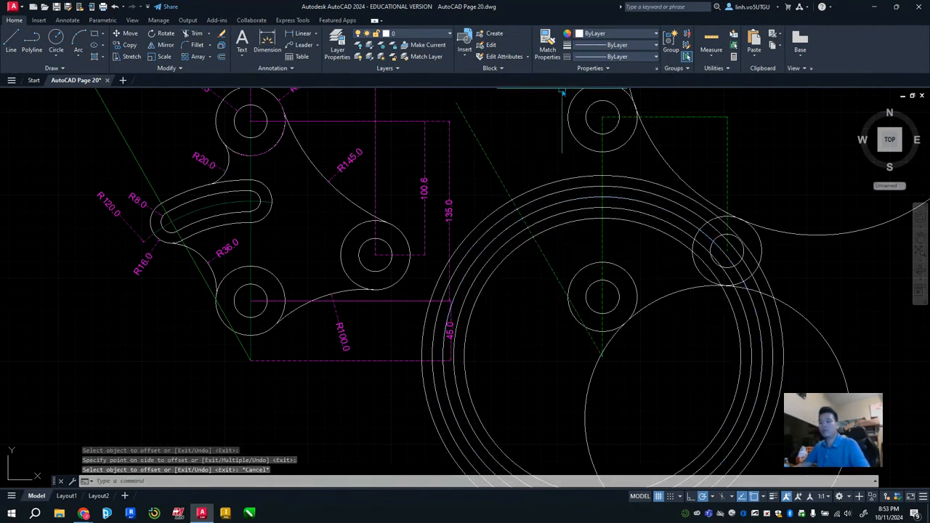
Trim the five concentric circles beyond the angled centerline and below the plate, and cut away the outer portions of both large tangent circles.
{"action": "scroll", "coordinate": [627, 237], "scroll_direction": "down", "scroll_amount": 2}
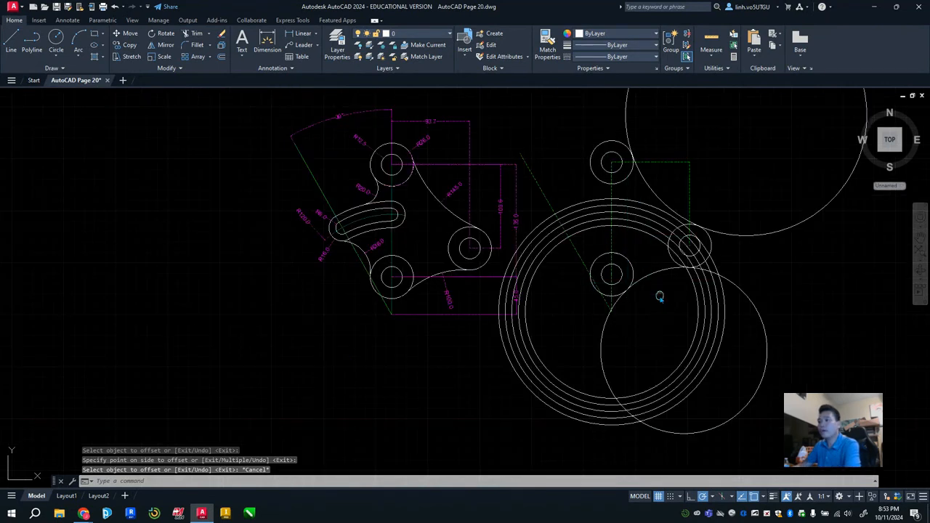
{"action": "middle_click_drag", "start_coordinate": [660, 297], "coordinate": [639, 286]}
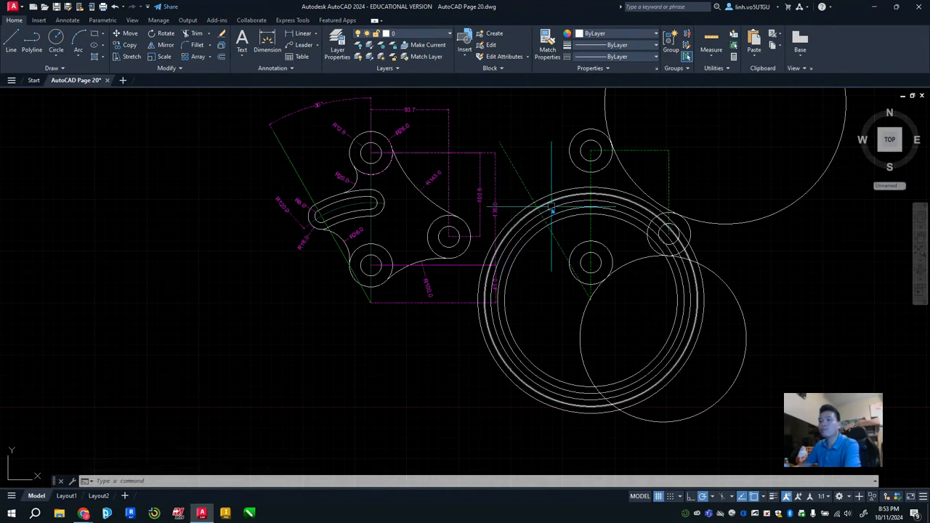
{"action": "left_click", "coordinate": [196, 33]}
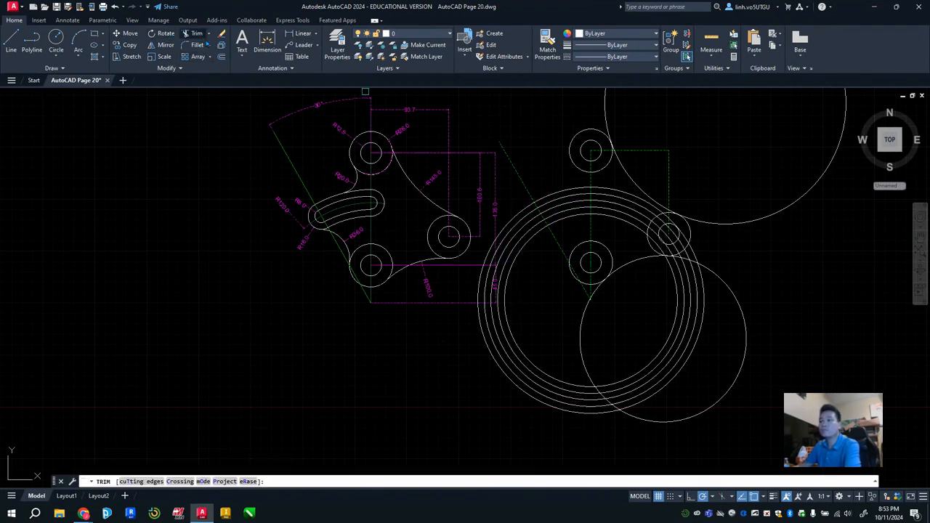
{"action": "mouse_move", "coordinate": [500, 310]}
{"action": "left_mouse_down"}
{"action": "mouse_move", "coordinate": [535, 311]}
{"action": "mouse_move", "coordinate": [457, 368]}
{"action": "left_mouse_up"}
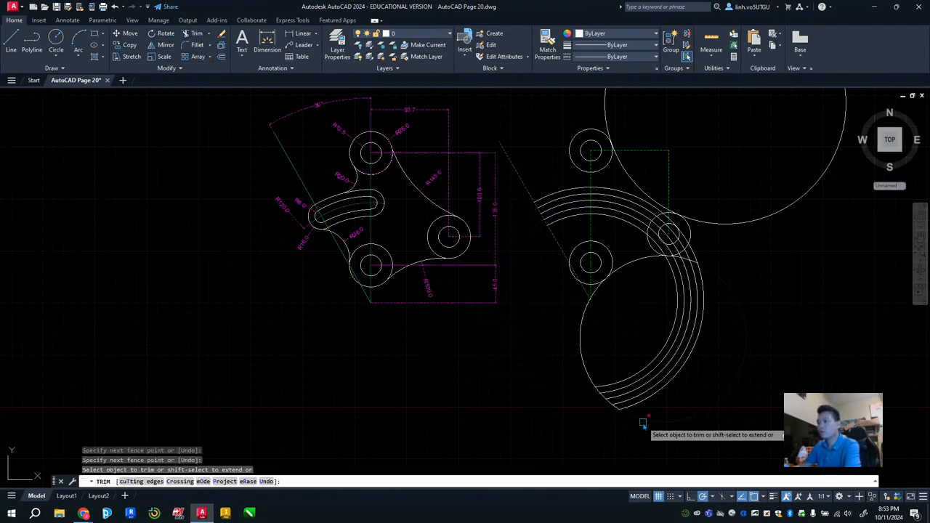
{"action": "key", "text": "F10"}
{"action": "left_click_drag", "start_coordinate": [655, 324], "coordinate": [820, 343]}
{"action": "middle_click_drag", "start_coordinate": [733, 314], "coordinate": [715, 412]}
{"action": "left_click_drag", "start_coordinate": [729, 281], "coordinate": [759, 323]}
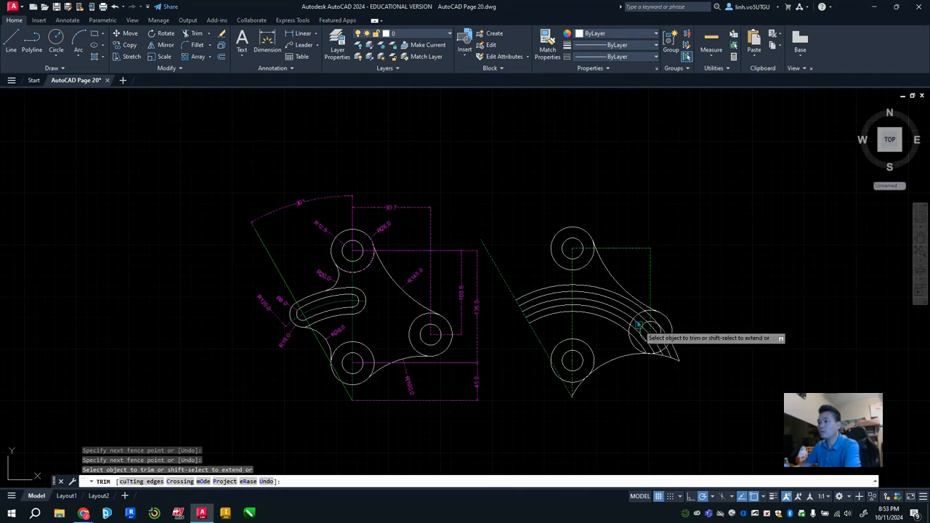
Trim the five concentric arcs between the vertical centerline and the right-hand boss.
{"action": "scroll", "coordinate": [688, 293], "scroll_direction": "up", "scroll_amount": 4}
{"action": "mouse_move", "coordinate": [691, 397]}
{"action": "middle_mouse_down"}
{"action": "mouse_move", "coordinate": [753, 272]}
{"action": "mouse_move", "coordinate": [756, 306]}
{"action": "middle_mouse_up"}
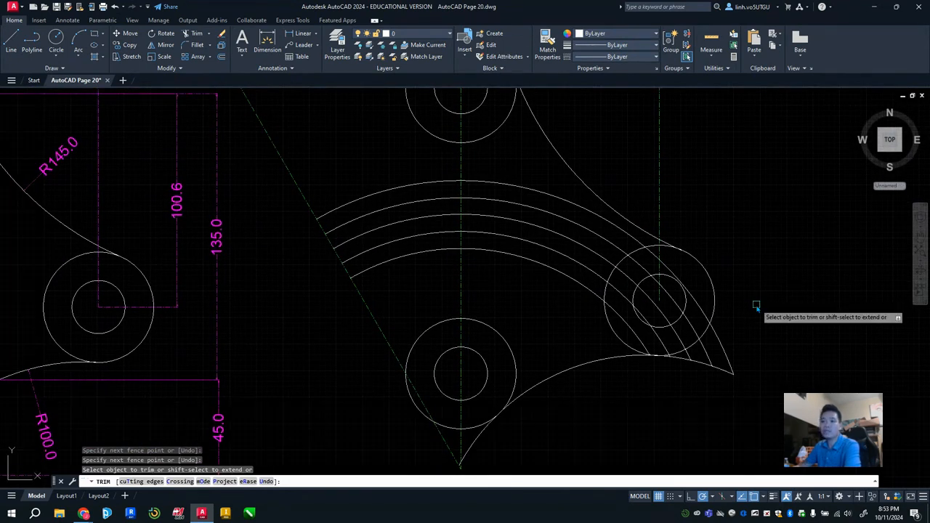
{"action": "scroll", "coordinate": [756, 306], "scroll_direction": "down", "scroll_amount": 2}
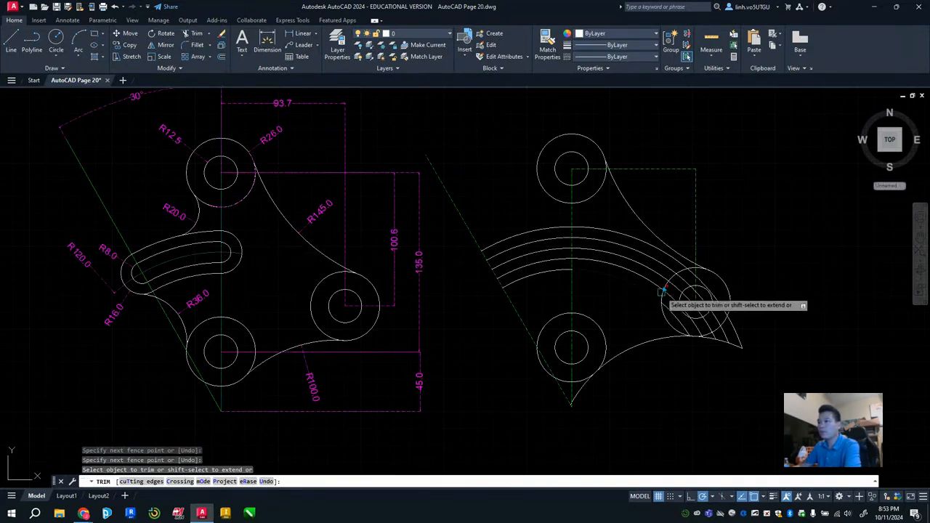
{"action": "left_click", "coordinate": [611, 224]}
{"action": "left_click", "coordinate": [614, 282]}
{"action": "key", "text": "Return"}
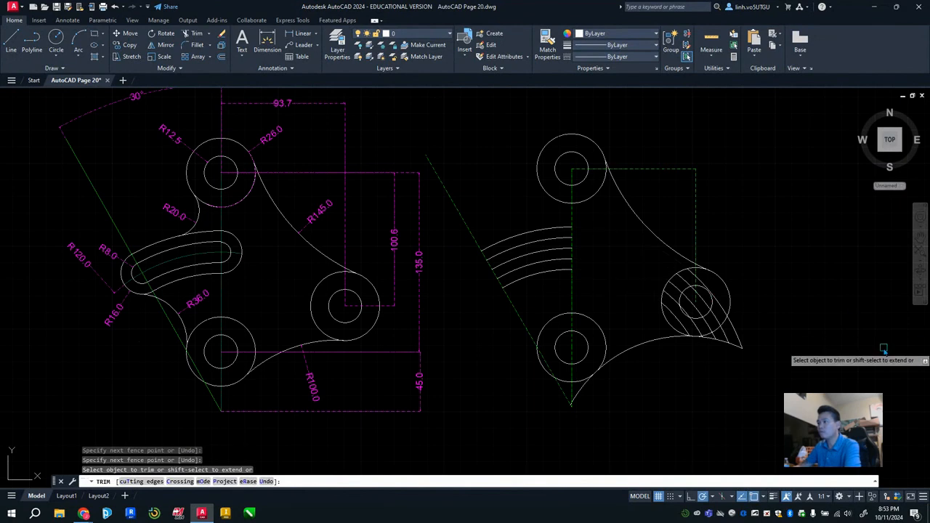
{"action": "key", "text": "Escape"}
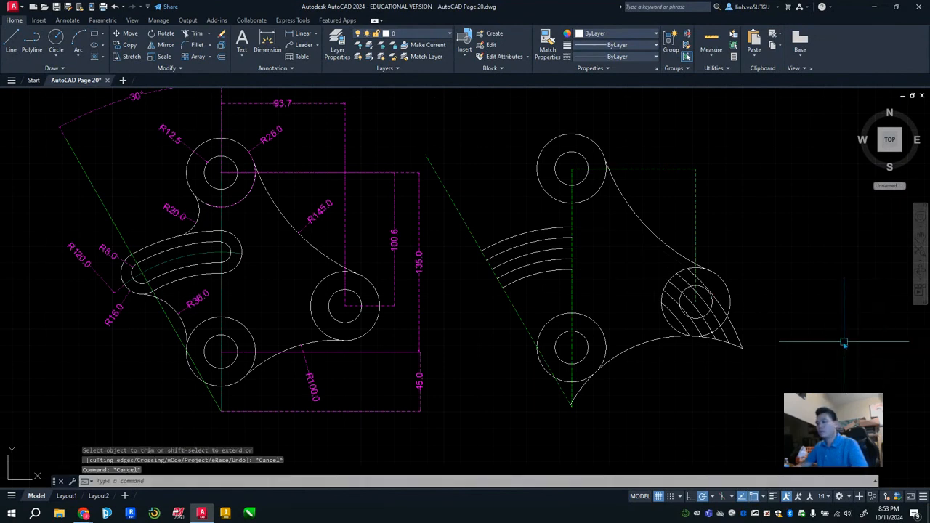
Erase the five leftover arc pieces crossing the right-hand boss.
{"action": "left_click", "coordinate": [757, 332]}
{"action": "left_click", "coordinate": [736, 339]}
{"action": "left_click", "coordinate": [714, 317]}
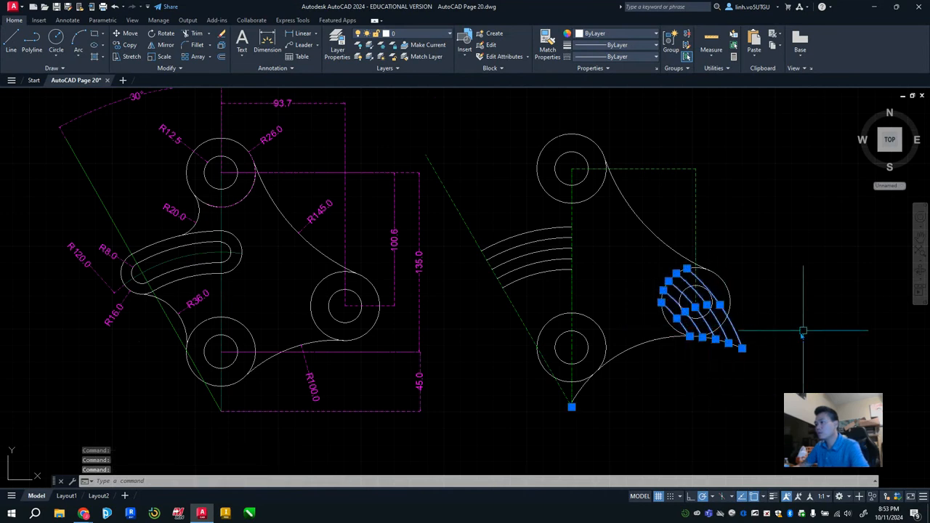
{"action": "key", "text": "Delete"}
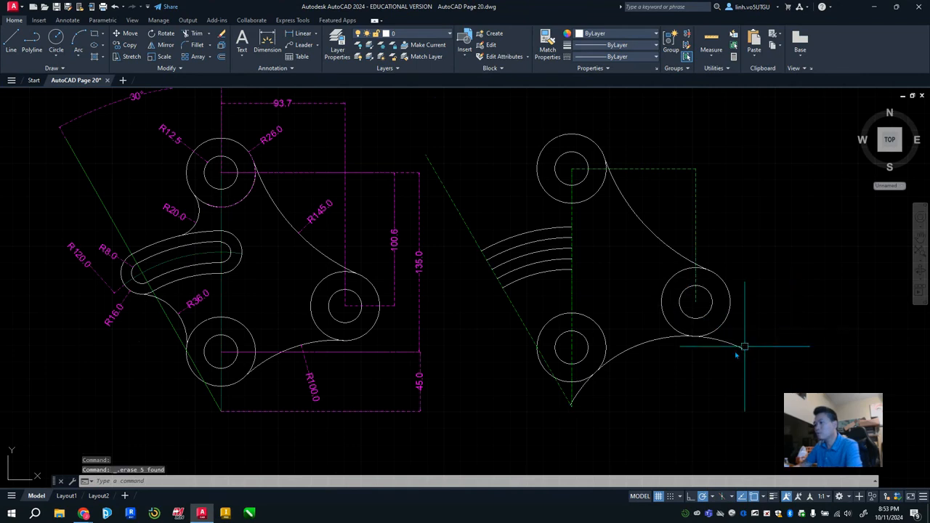
Trim the lower tangent arc's ends that extend past the right-hand boss and the lower boss.
{"action": "left_click", "coordinate": [195, 34]}
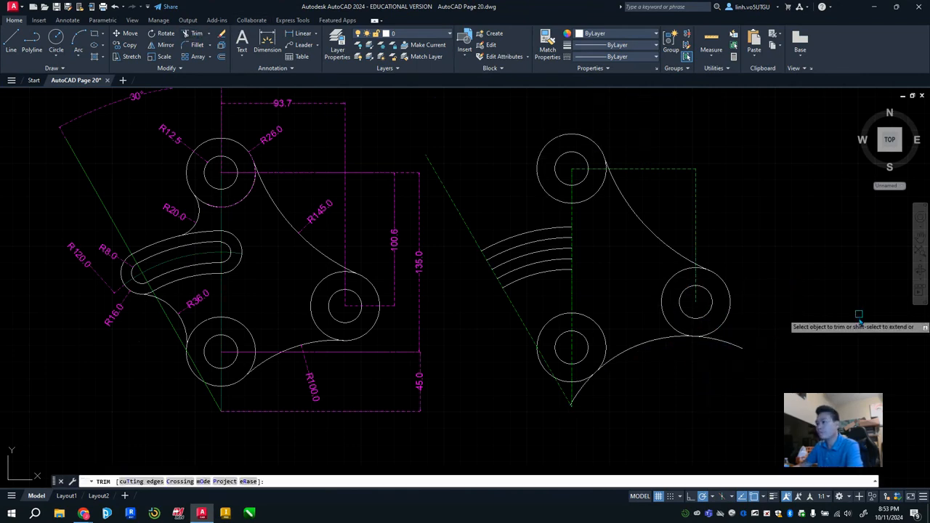
{"action": "left_click", "coordinate": [782, 323]}
{"action": "left_click", "coordinate": [728, 364]}
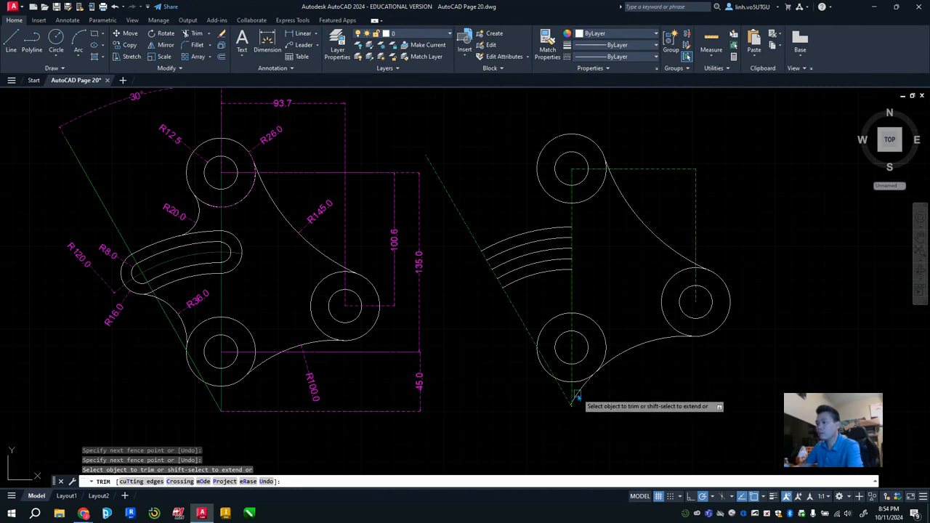
{"action": "scroll", "coordinate": [569, 409], "scroll_direction": "up", "scroll_amount": 5}
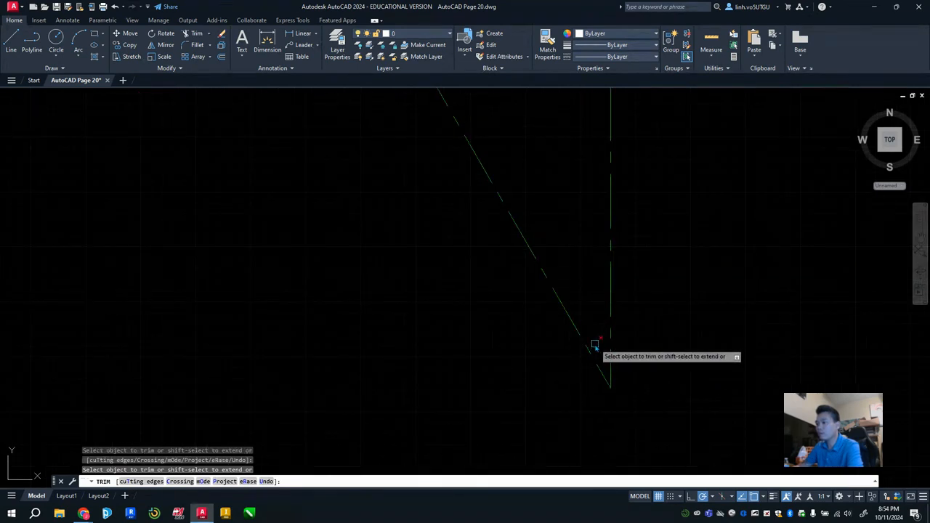
{"action": "scroll", "coordinate": [598, 346], "scroll_direction": "down", "scroll_amount": 5}
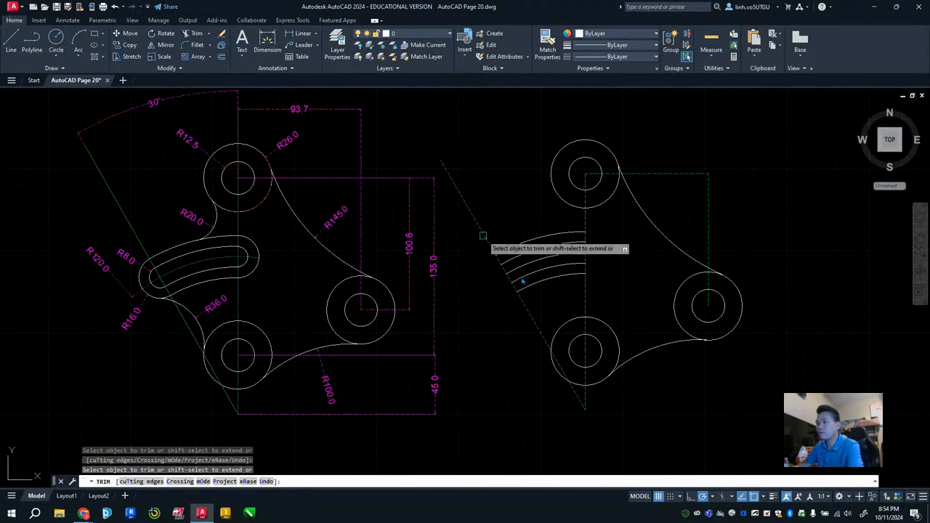
{"action": "middle_click_drag", "start_coordinate": [552, 304], "coordinate": [568, 353]}
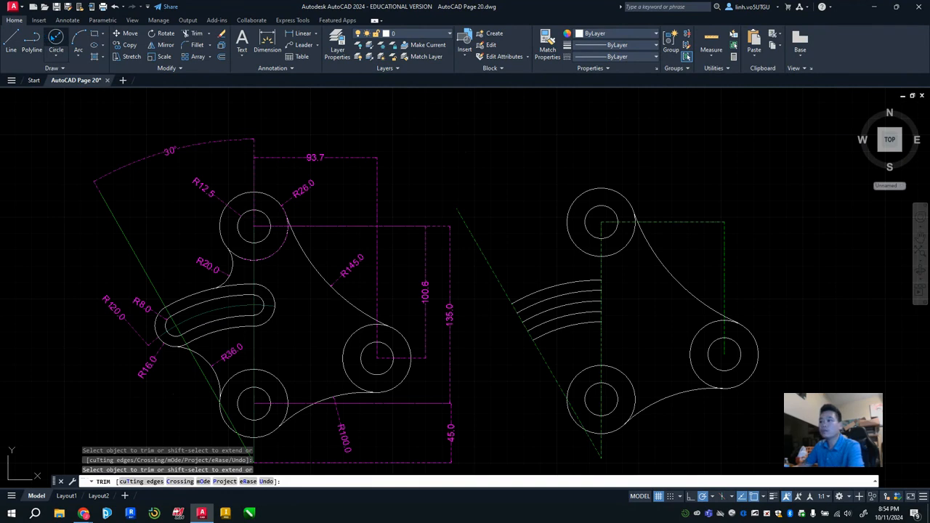
Move the middle radius 120 arc of the slot to the Centerline layer.
{"action": "left_click", "coordinate": [56, 38]}
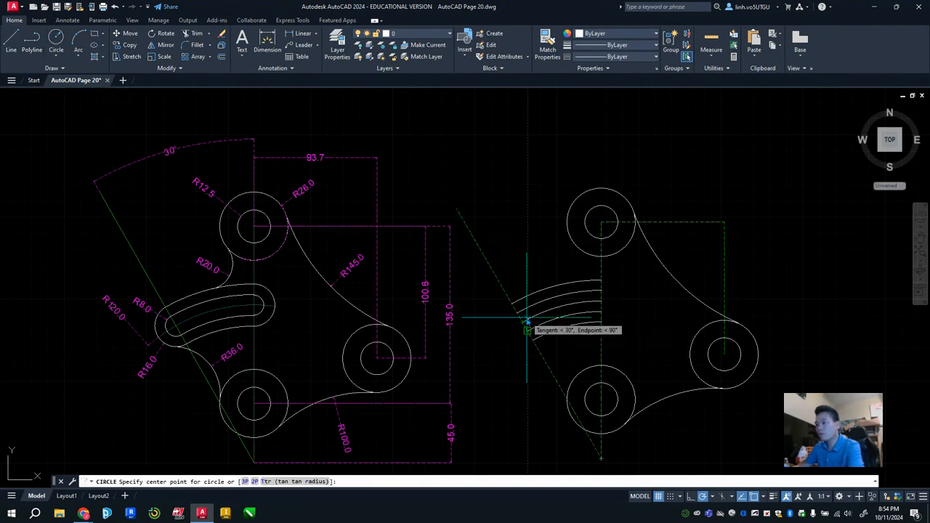
{"action": "key", "text": "Escape"}
{"action": "left_click", "coordinate": [561, 307]}
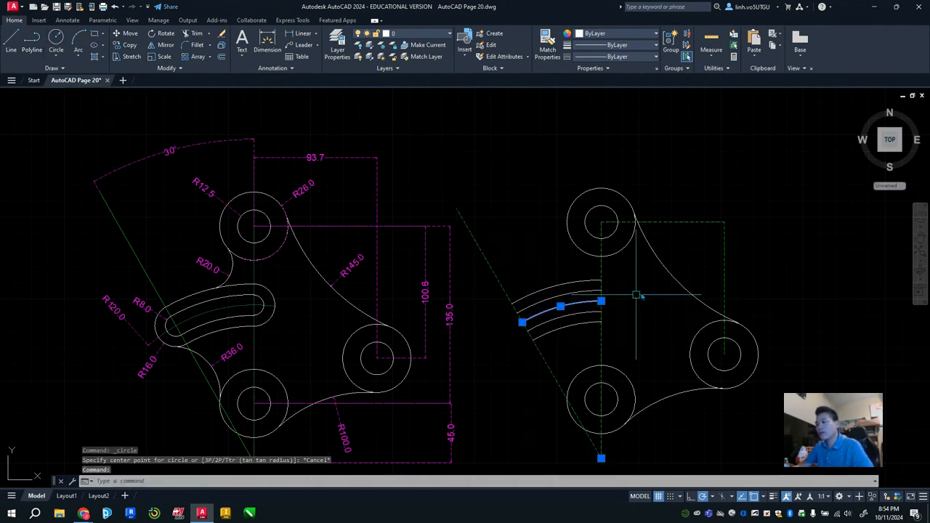
{"action": "left_click", "coordinate": [436, 35]}
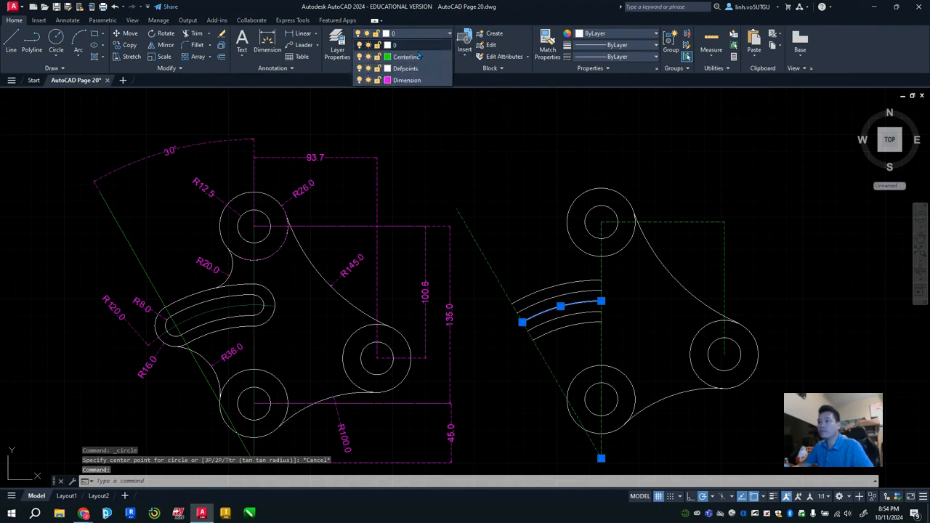
{"action": "left_click", "coordinate": [406, 57]}
{"action": "key", "text": "Escape"}
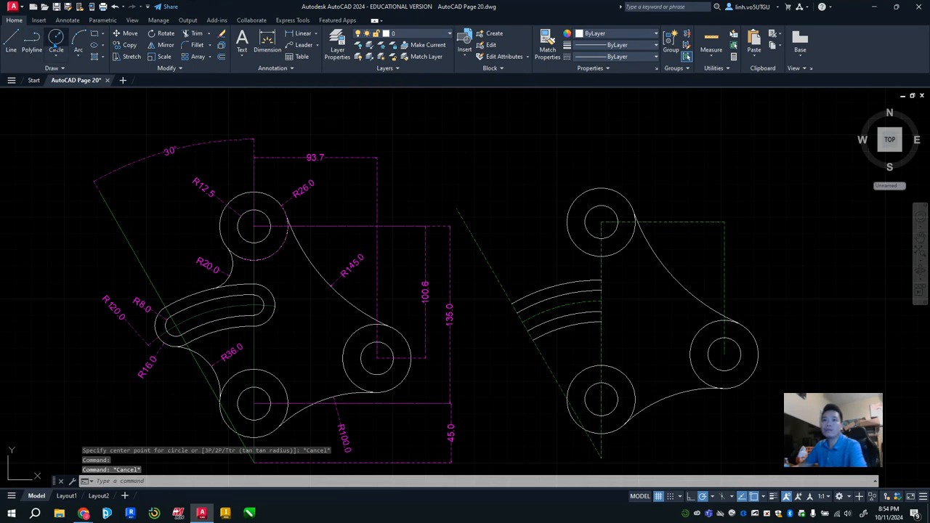
Draw concentric circles of radius 8 and 16 centred where the slot's centerline arc meets the angled centerline.
{"action": "left_click", "coordinate": [56, 38]}
{"action": "scroll", "coordinate": [517, 325], "scroll_direction": "up", "scroll_amount": 4}
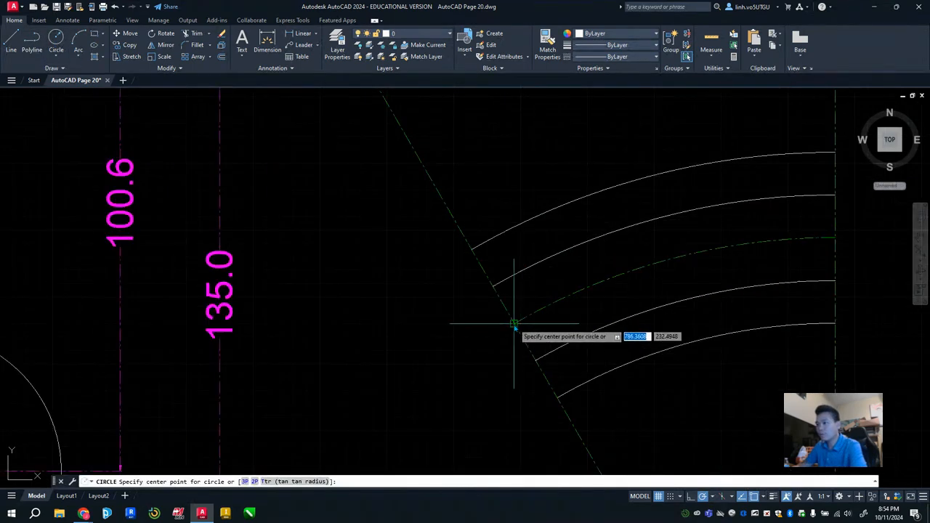
{"action": "left_click", "coordinate": [514, 324]}
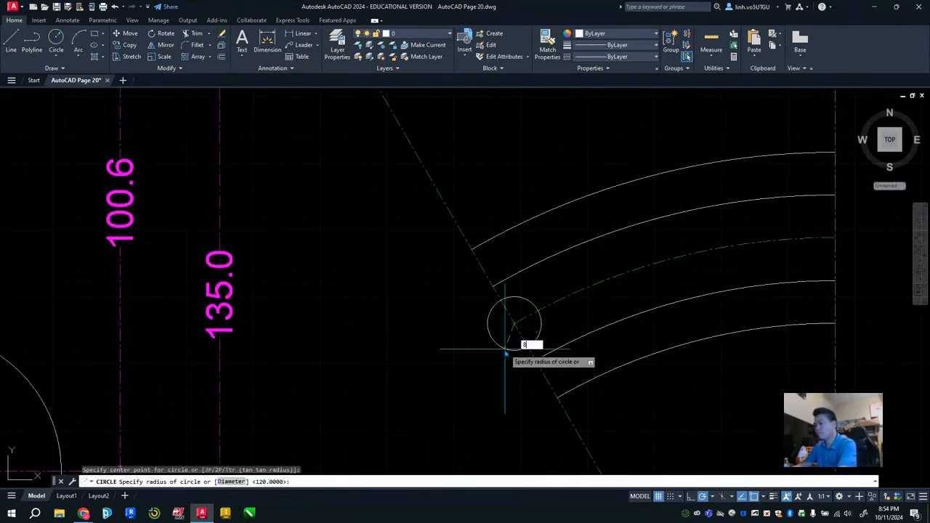
{"action": "key", "text": "Return"}
{"action": "key", "text": "Return"}
{"action": "left_click", "coordinate": [514, 324]}
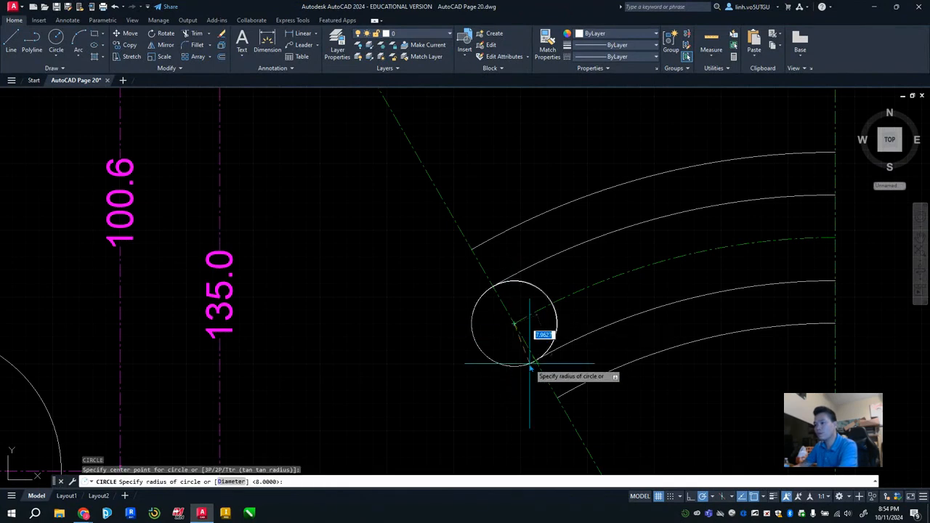
{"action": "type", "text": "16"}
{"action": "key", "text": "Return"}
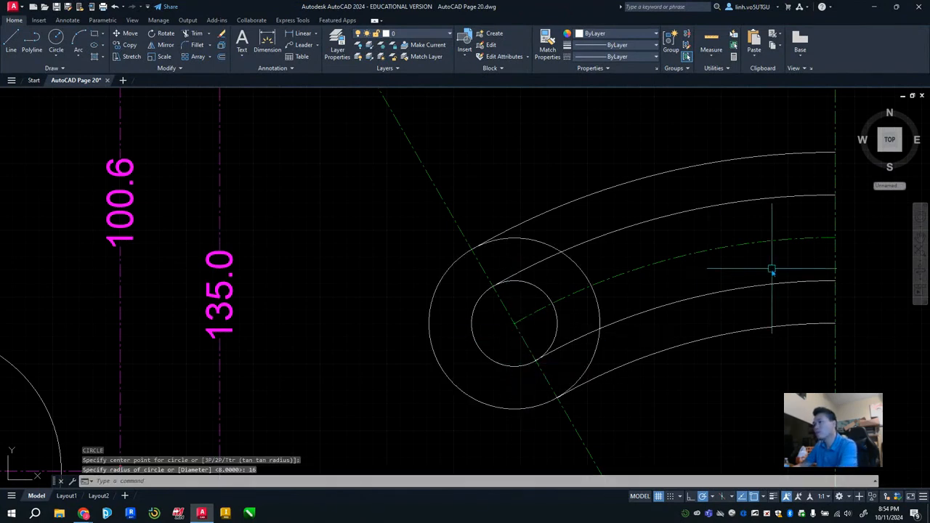
Draw concentric circles of radius 8 and 16 centred where the slot's centerline arc meets the vertical centerline.
{"action": "key", "text": "Return"}
{"action": "left_click", "coordinate": [836, 238]}
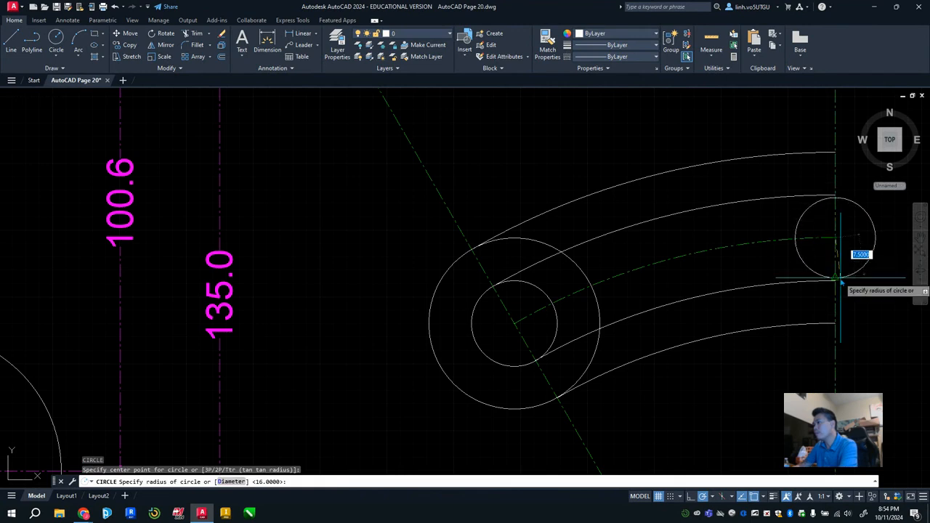
{"action": "key", "text": "Return"}
{"action": "key", "text": "Return"}
{"action": "key", "text": "Return"}
{"action": "left_click", "coordinate": [836, 237]}
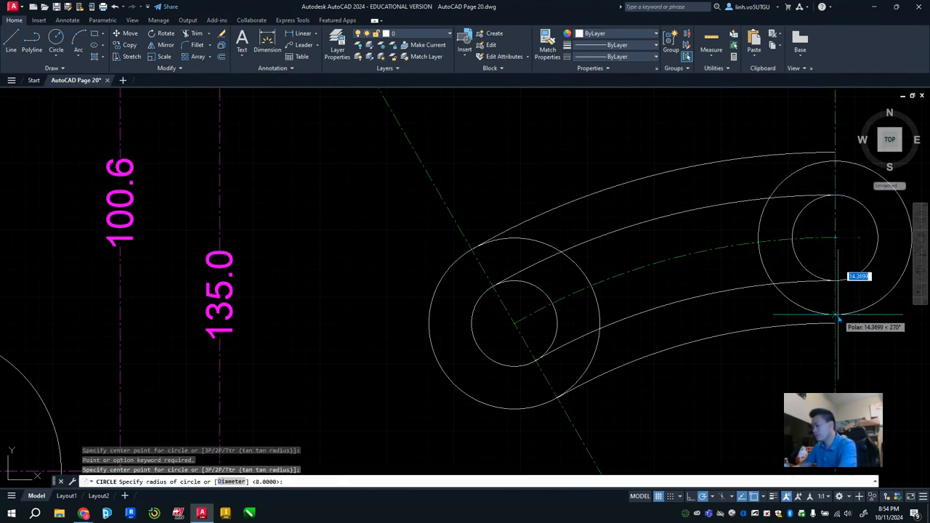
{"action": "key", "text": "Return"}
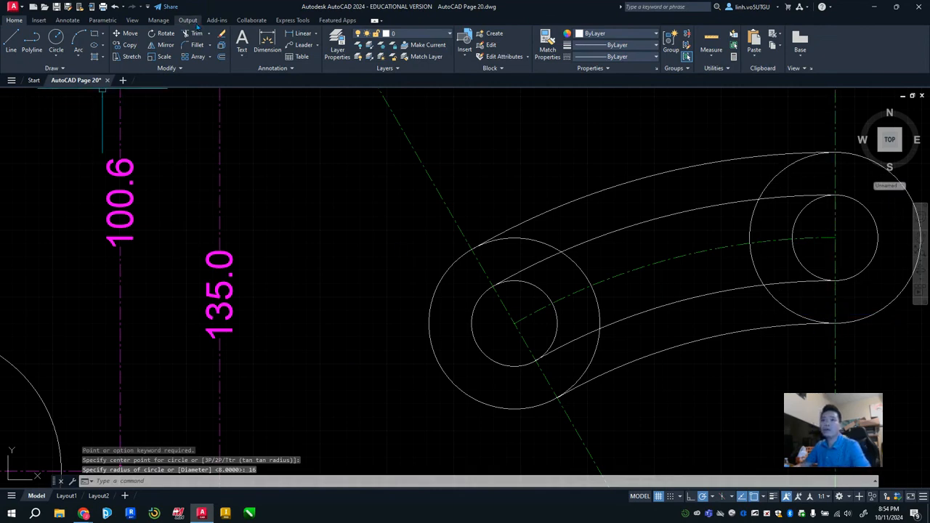
Trim the parts of the radius 8 and 16 end circles that lie inside the slot opening.
{"action": "left_click", "coordinate": [537, 298]}
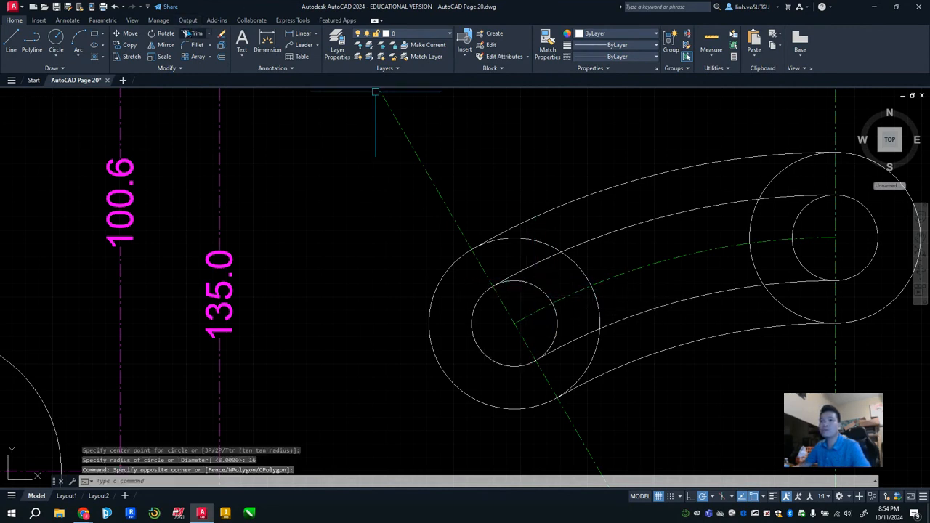
{"action": "left_click", "coordinate": [187, 33]}
{"action": "left_click", "coordinate": [525, 296]}
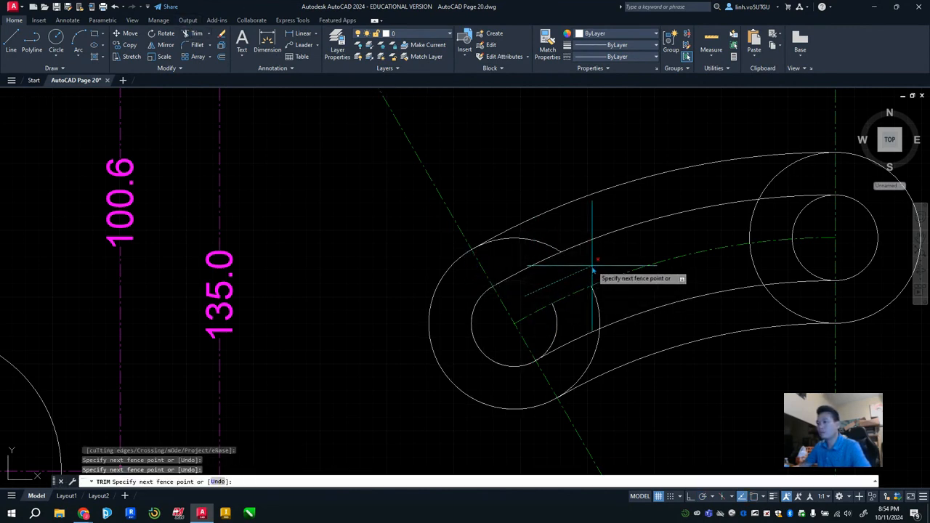
{"action": "key", "text": "Return"}
{"action": "left_click", "coordinate": [732, 227]}
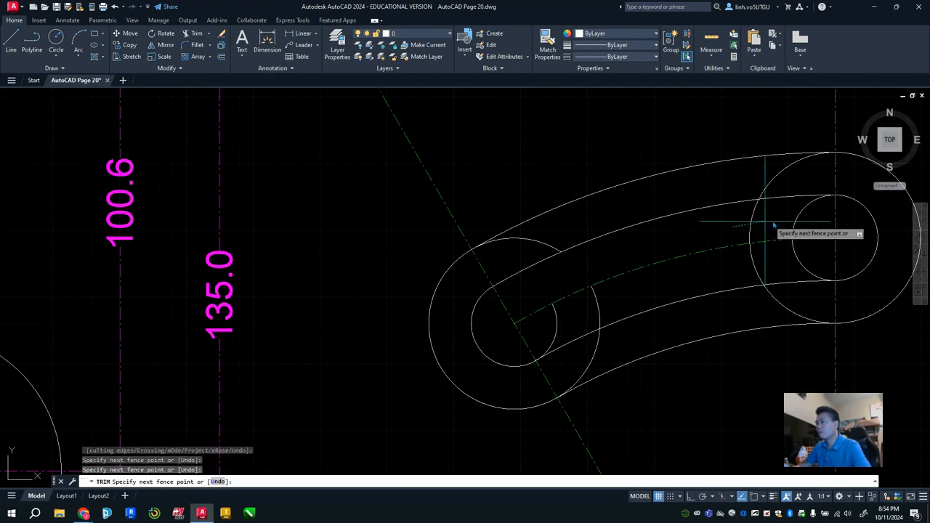
{"action": "left_click", "coordinate": [812, 224]}
{"action": "key", "text": "Return"}
{"action": "left_click", "coordinate": [817, 259]}
{"action": "left_click", "coordinate": [540, 324]}
{"action": "key", "text": "Return"}
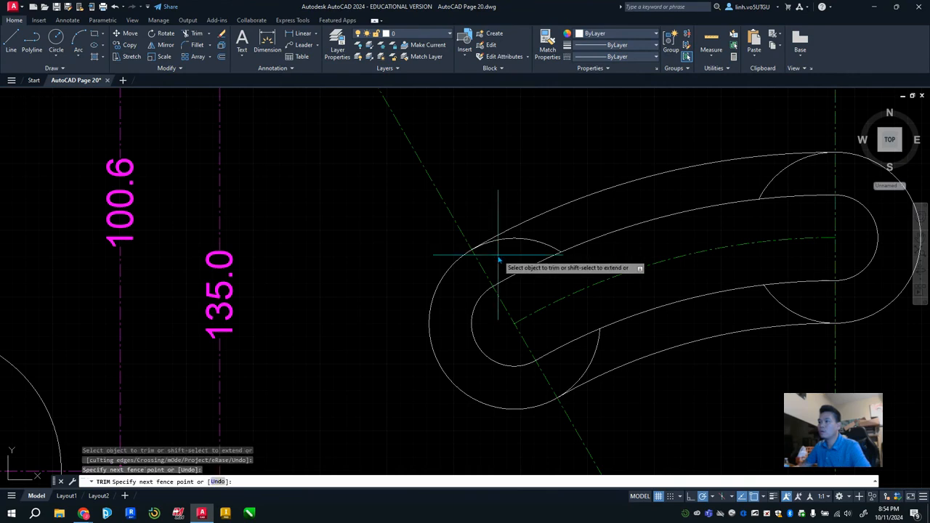
Trim the remaining radius 16 circle pieces between the slot's inner and outer outlines at both ends.
{"action": "left_click", "coordinate": [802, 171]}
{"action": "left_click", "coordinate": [814, 299]}
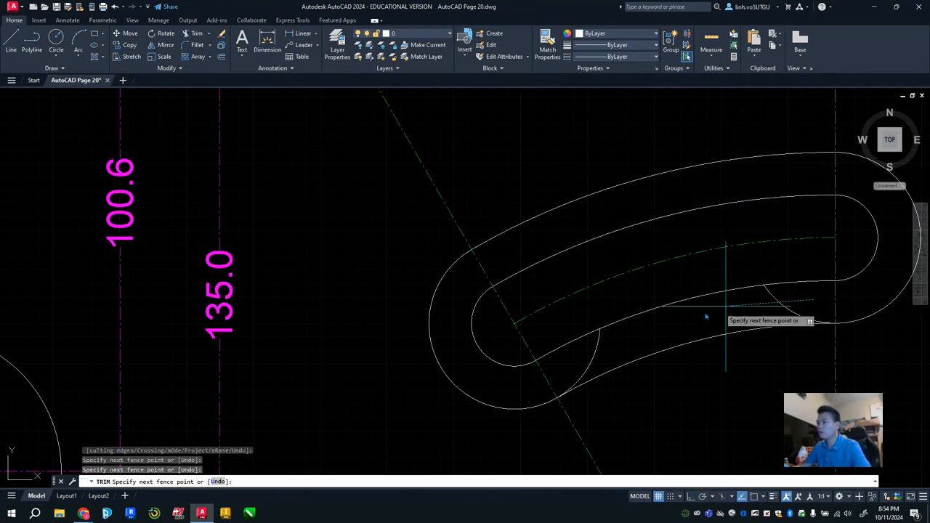
{"action": "left_click", "coordinate": [574, 359]}
{"action": "key", "text": "Return"}
{"action": "scroll", "coordinate": [658, 311], "scroll_direction": "down", "scroll_amount": 4}
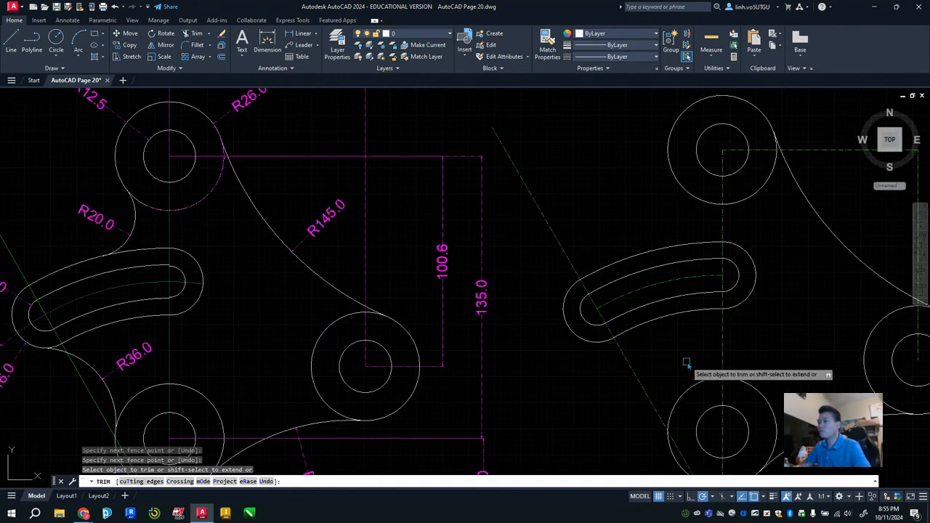
{"action": "scroll", "coordinate": [757, 335], "scroll_direction": "down", "scroll_amount": 2}
{"action": "middle_click_drag", "start_coordinate": [759, 336], "coordinate": [667, 290]}
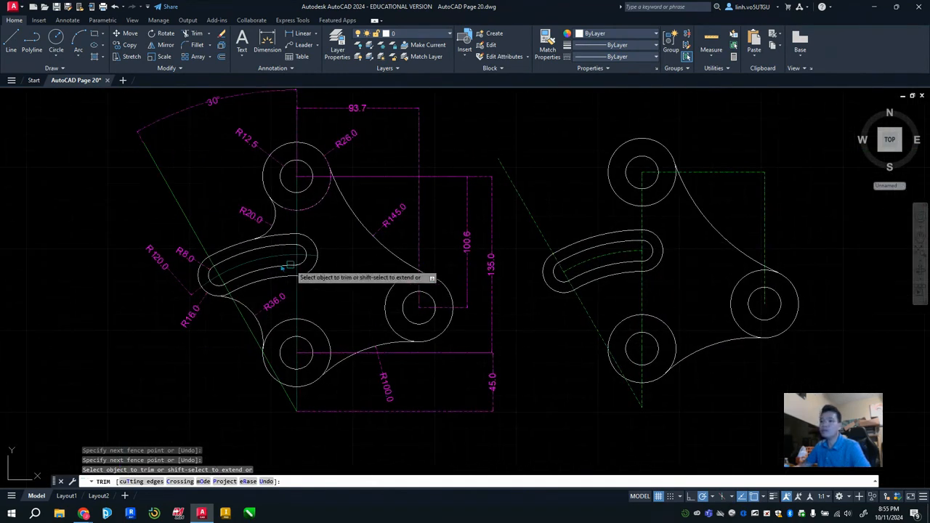
{"action": "key", "text": "Escape"}
Draw a radius 20 circle tangent to the upper boss and the slot's upper outer arc.
{"action": "left_click", "coordinate": [56, 40]}
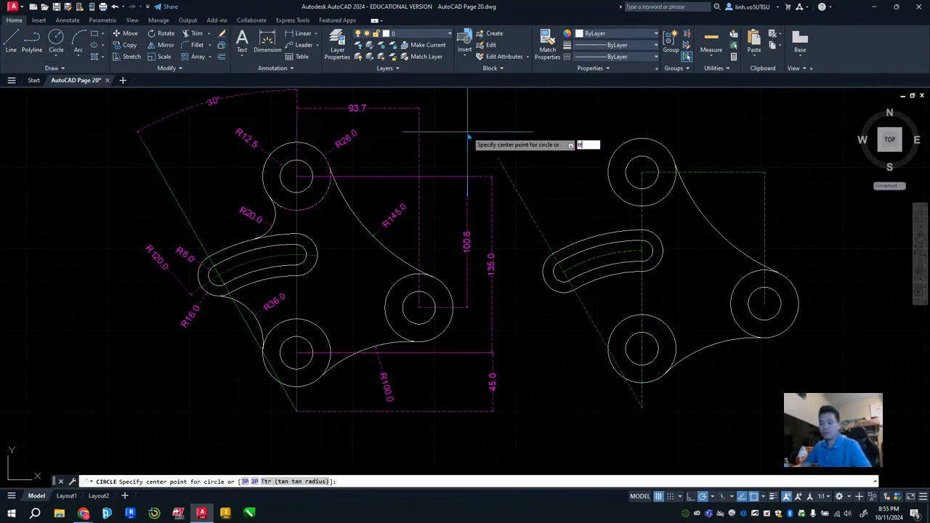
{"action": "key", "text": "Return"}
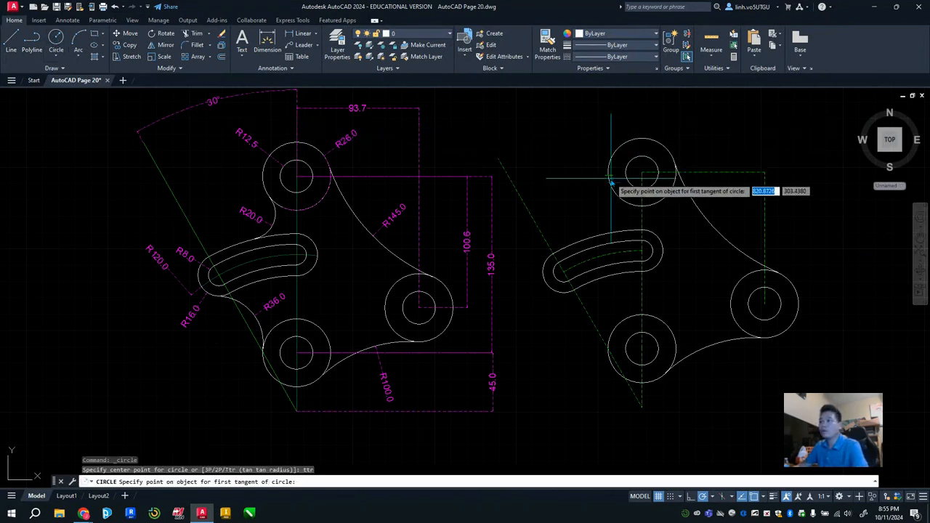
{"action": "left_click", "coordinate": [616, 205]}
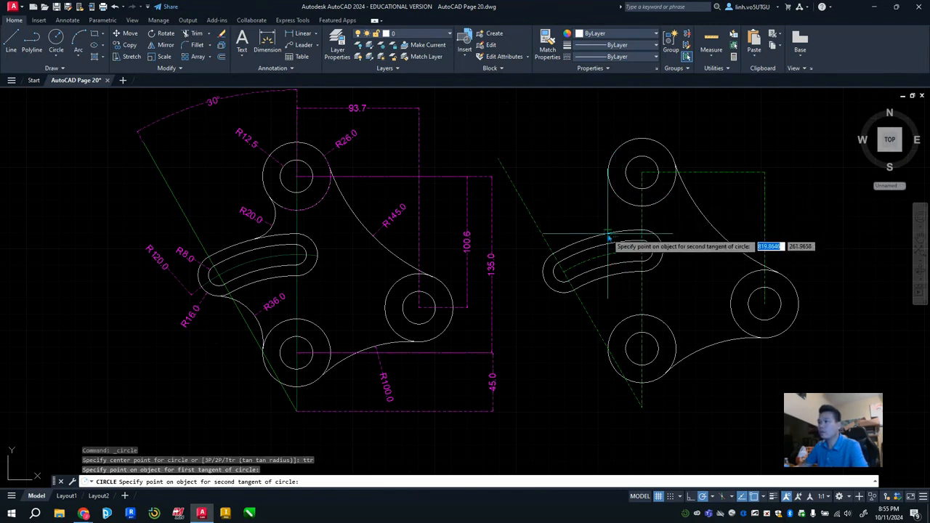
{"action": "left_click", "coordinate": [615, 235]}
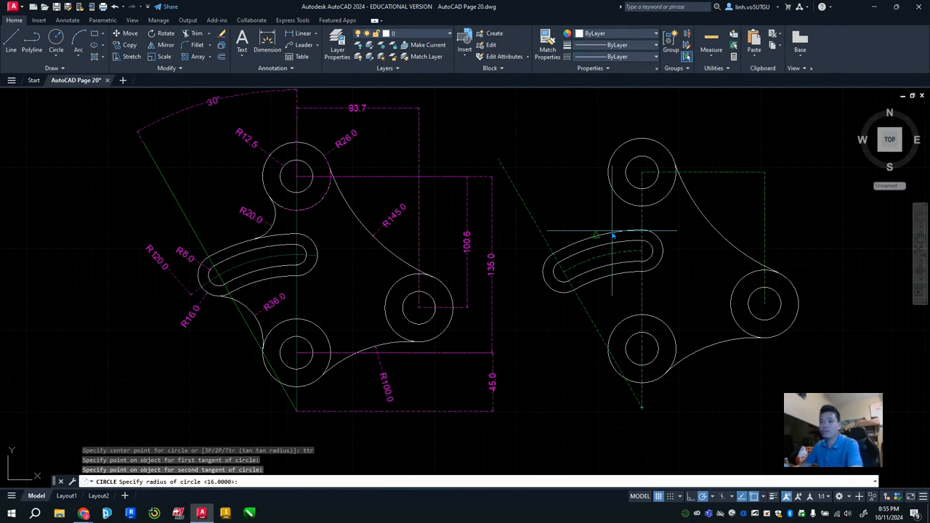
{"action": "type", "text": "20"}
{"action": "key", "text": "Return"}
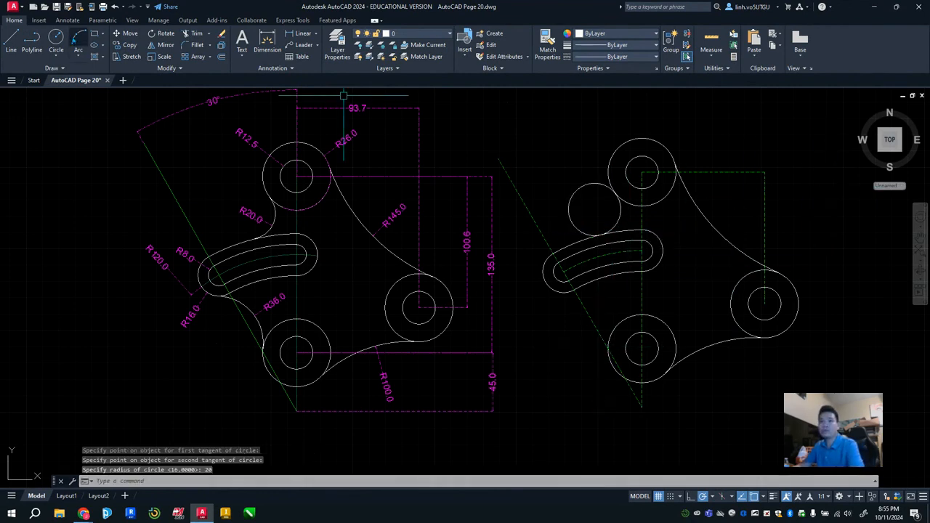
Draw a radius 36 circle tangent to the slot's lower-left rounded end and the lower boss.
{"action": "key", "text": "Return"}
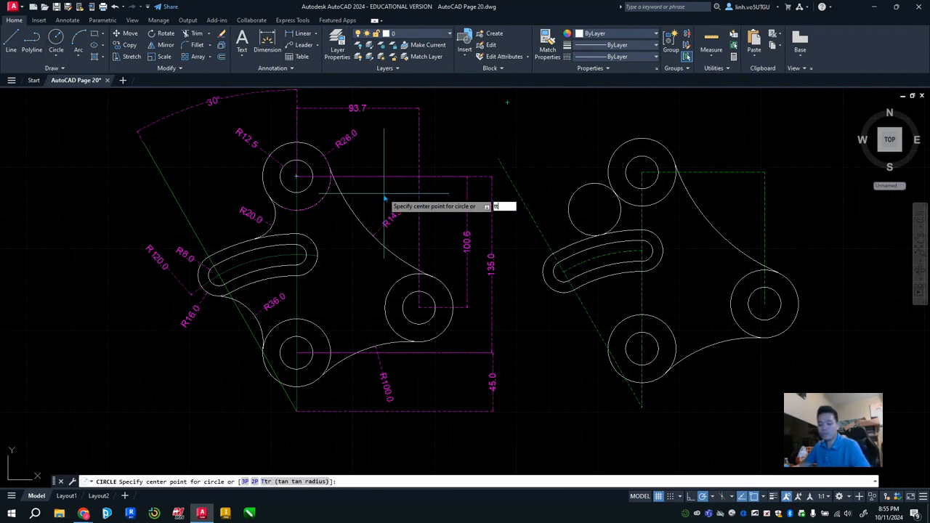
{"action": "type", "text": "ttr"}
{"action": "key", "text": "Return"}
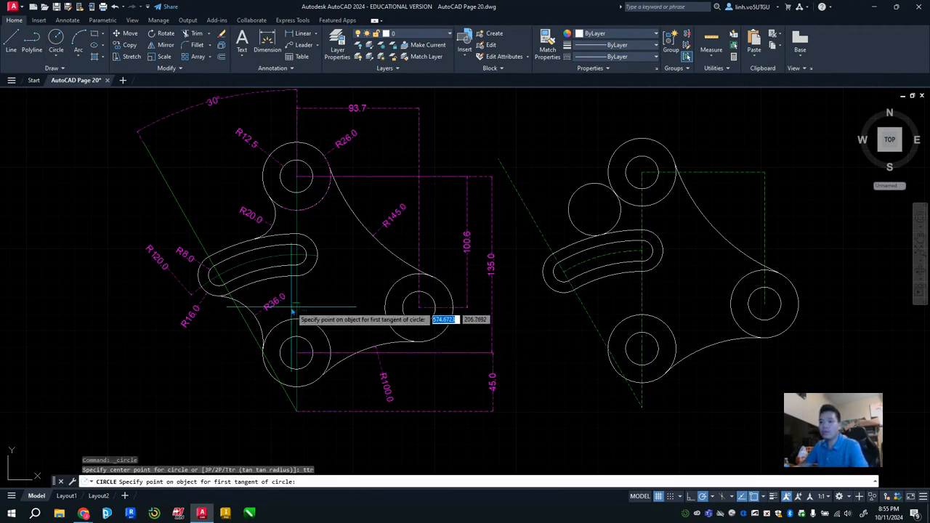
{"action": "left_click", "coordinate": [558, 296]}
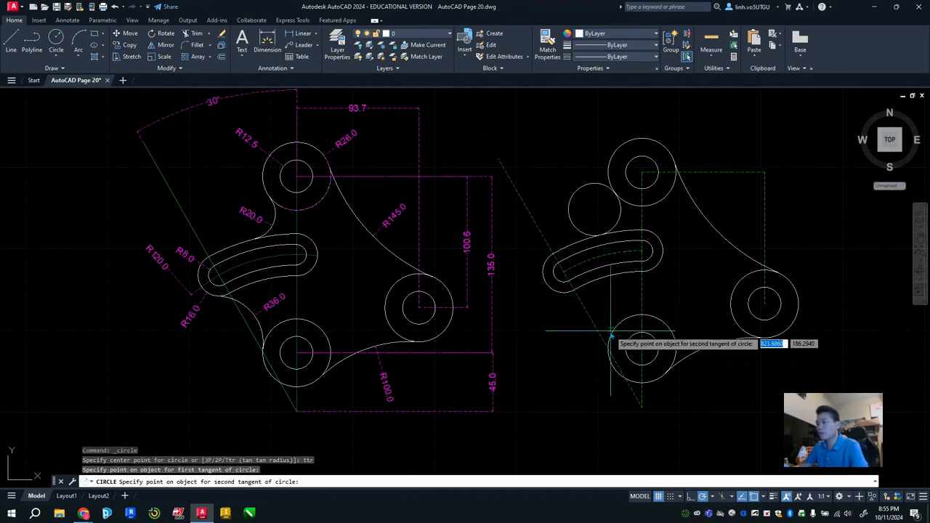
{"action": "left_click", "coordinate": [609, 336]}
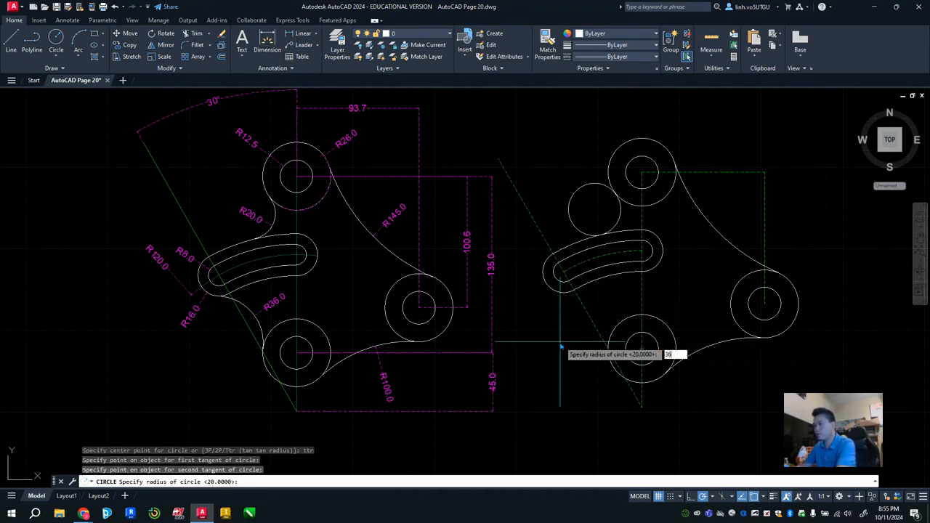
{"action": "key", "text": "Return"}
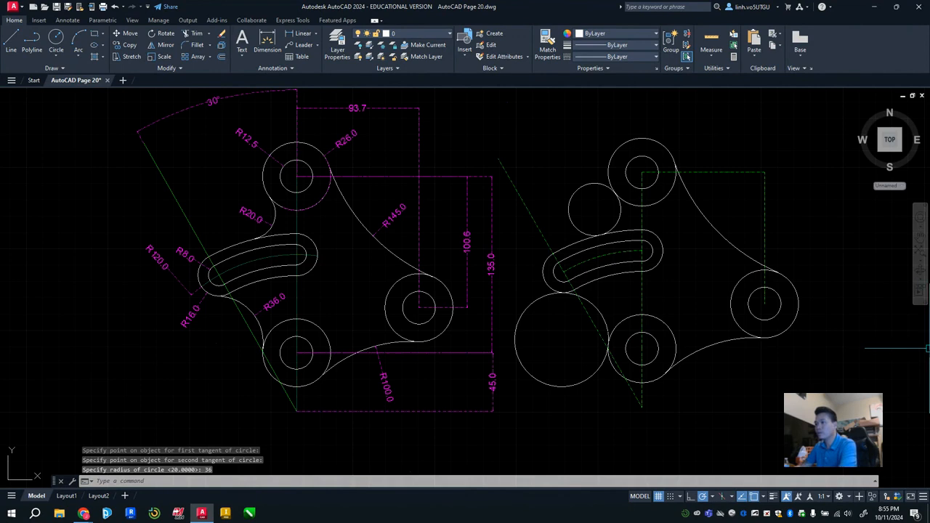
Trim the radius 20 and radius 36 circles down to the tangent arcs joining the slot outline to the bosses.
{"action": "left_click", "coordinate": [193, 34]}
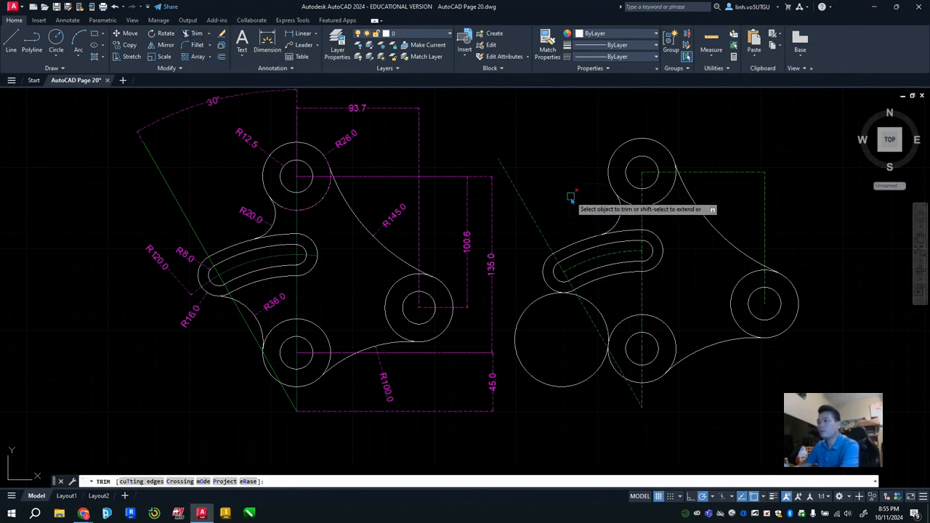
{"action": "left_click", "coordinate": [571, 197]}
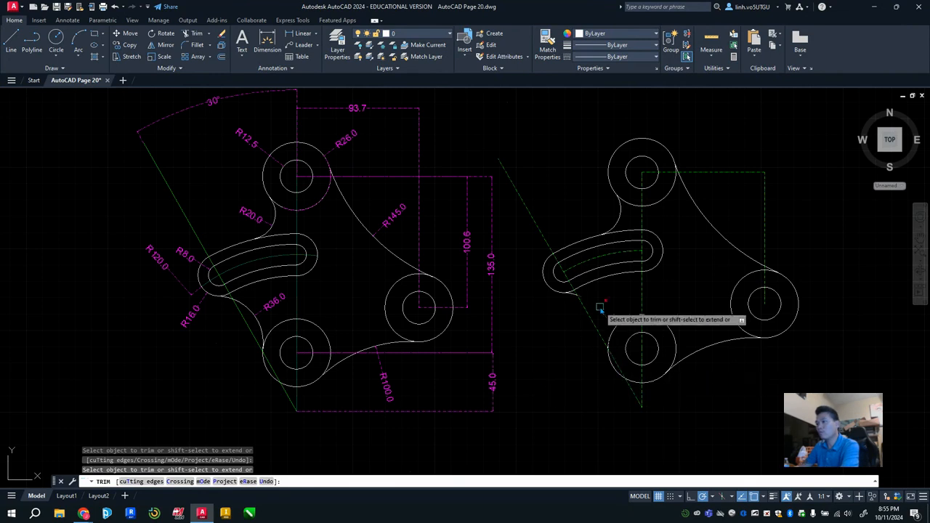
{"action": "scroll", "coordinate": [618, 309], "scroll_direction": "up", "scroll_amount": 3}
{"action": "scroll", "coordinate": [650, 332], "scroll_direction": "down", "scroll_amount": 3}
{"action": "scroll", "coordinate": [654, 385], "scroll_direction": "up", "scroll_amount": 3}
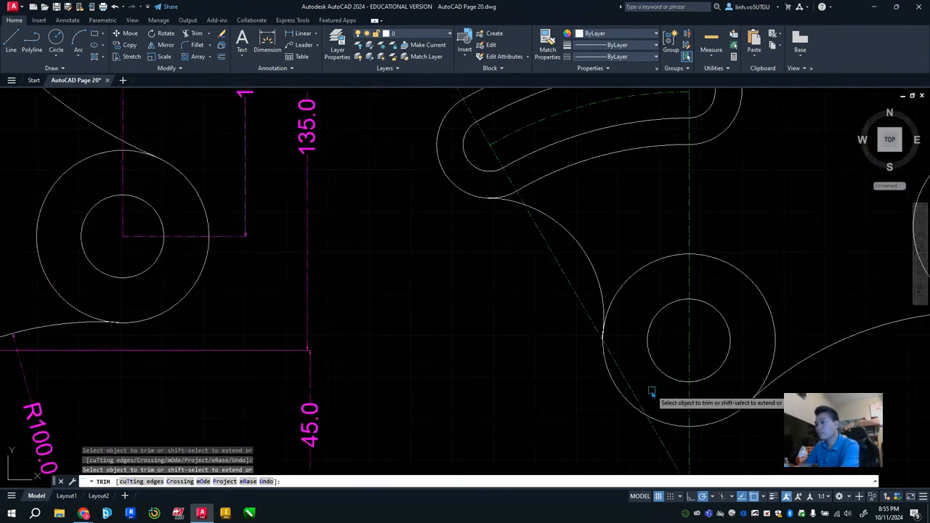
{"action": "scroll", "coordinate": [806, 284], "scroll_direction": "down", "scroll_amount": 3}
{"action": "mouse_move", "coordinate": [813, 274]}
{"action": "middle_mouse_down"}
{"action": "mouse_move", "coordinate": [719, 295]}
{"action": "mouse_move", "coordinate": [661, 296]}
{"action": "middle_mouse_up"}
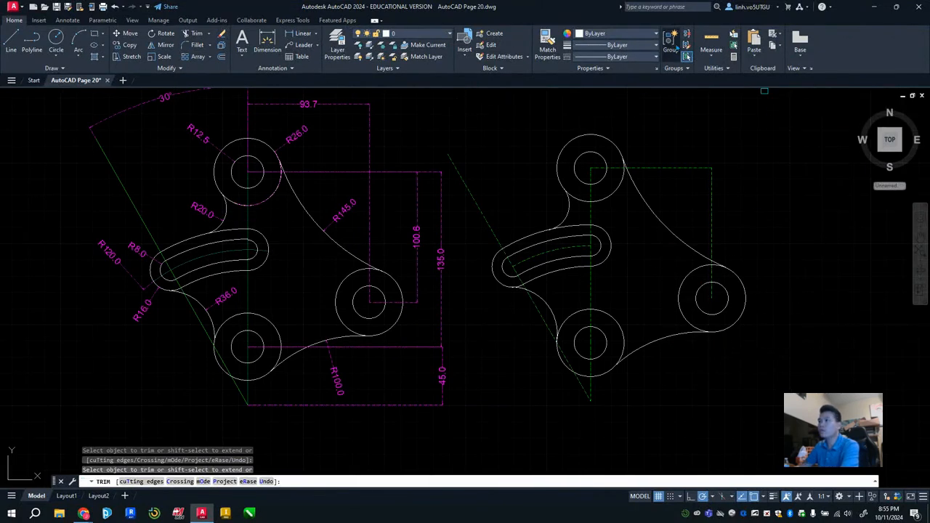
Make the Dimension layer current and add a radius dimension to the arc between the lower and right-hand bosses.
{"action": "left_click", "coordinate": [431, 35]}
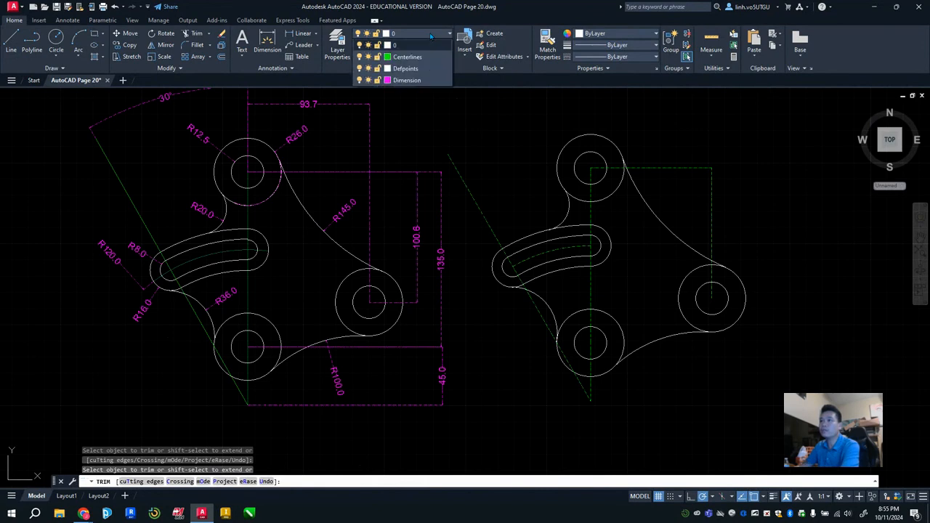
{"action": "left_click", "coordinate": [404, 80]}
{"action": "left_click", "coordinate": [268, 42]}
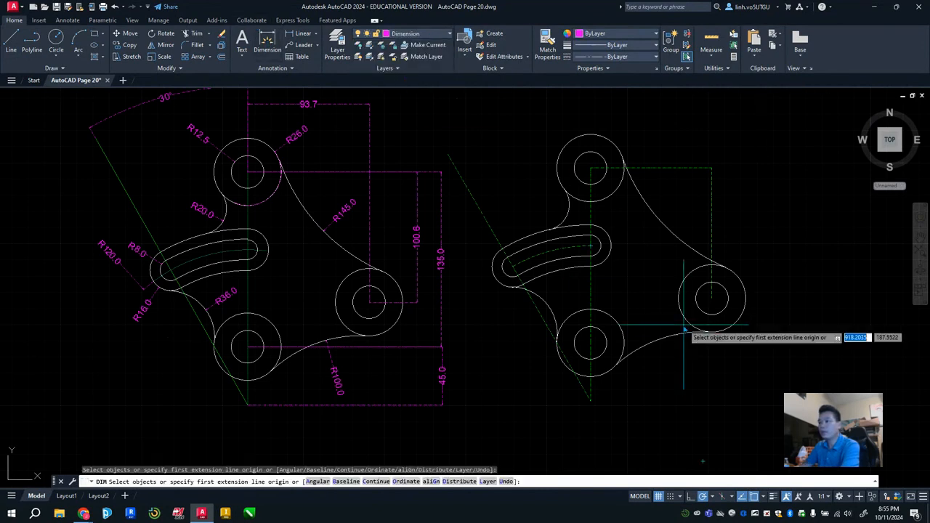
{"action": "left_click", "coordinate": [634, 352]}
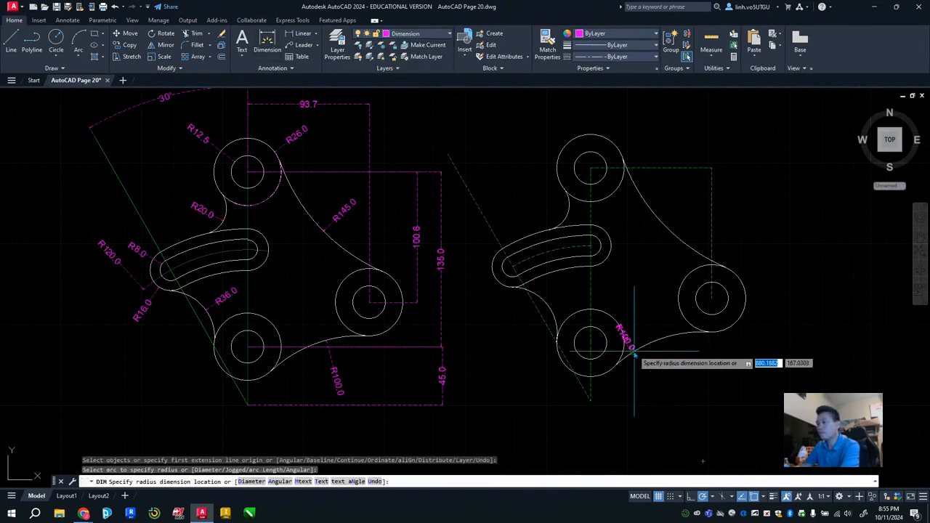
{"action": "left_click", "coordinate": [661, 376]}
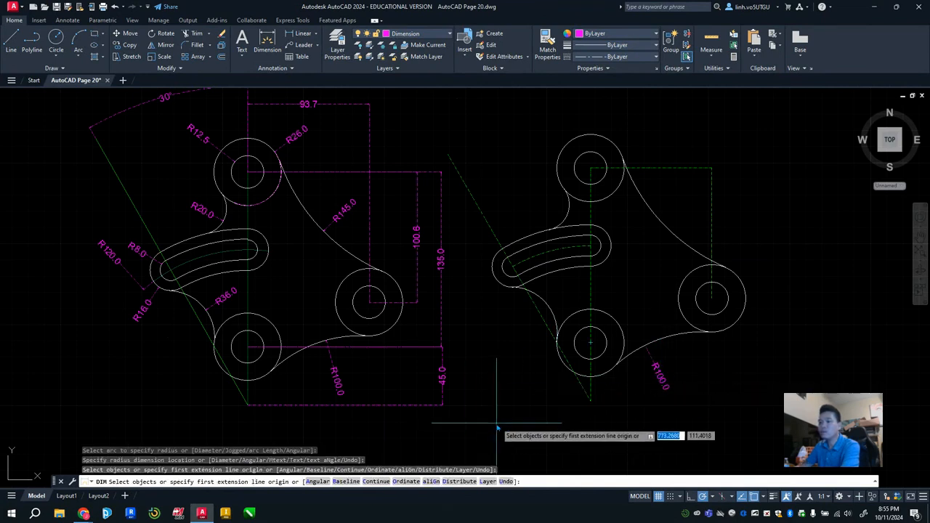
In the Standard dimension style, check the text height and set the linear dimension precision to 0.0.
{"action": "left_click", "coordinate": [286, 69]}
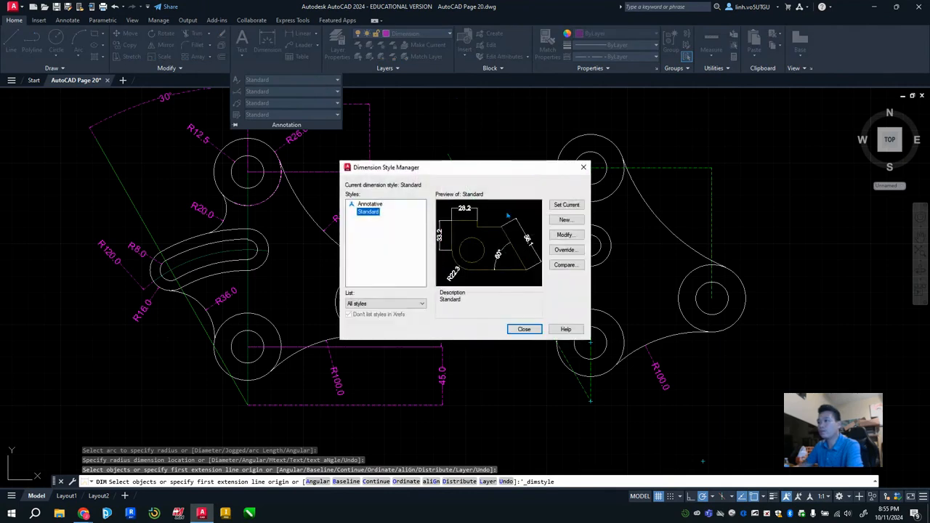
{"action": "left_click", "coordinate": [565, 235]}
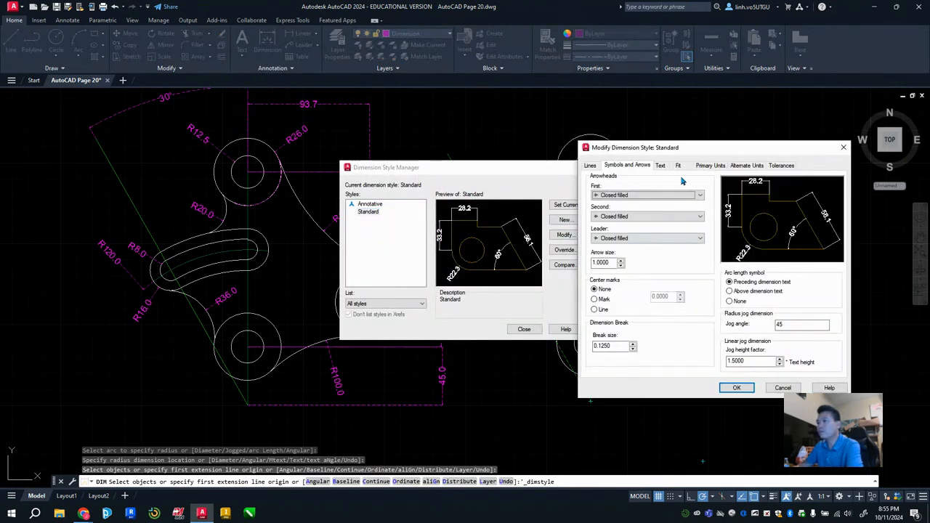
{"action": "left_click", "coordinate": [660, 166]}
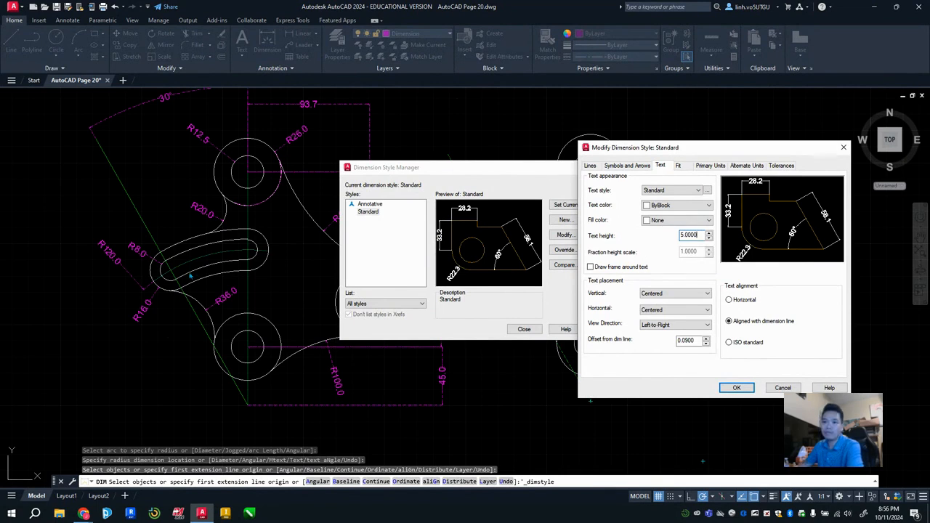
{"action": "left_click_drag", "start_coordinate": [699, 235], "coordinate": [689, 234]}
{"action": "left_click", "coordinate": [708, 167]}
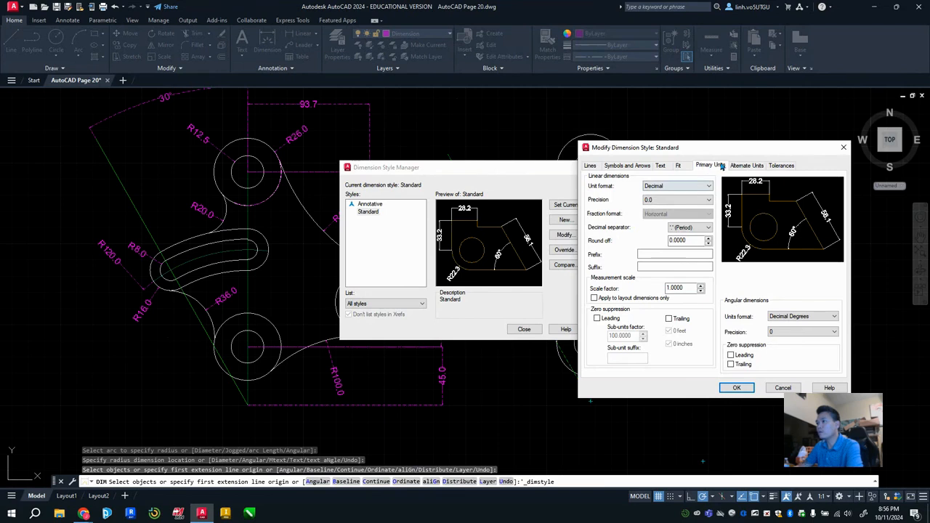
{"action": "left_click", "coordinate": [676, 201]}
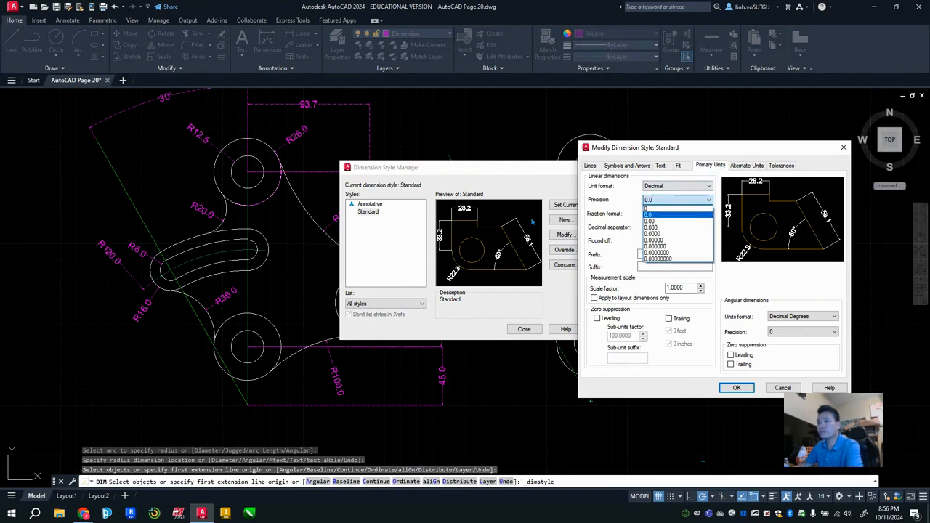
{"action": "left_click", "coordinate": [668, 217]}
{"action": "left_click", "coordinate": [737, 389]}
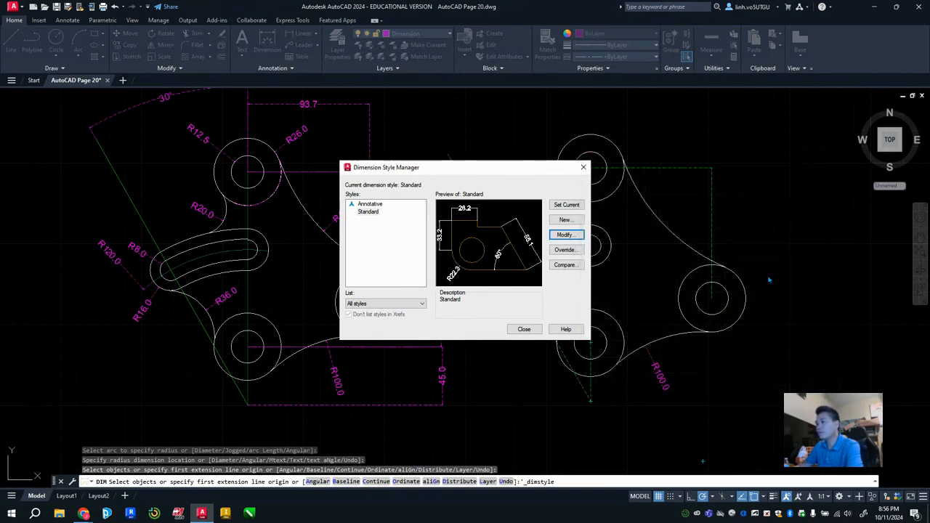
{"action": "left_click", "coordinate": [585, 169]}
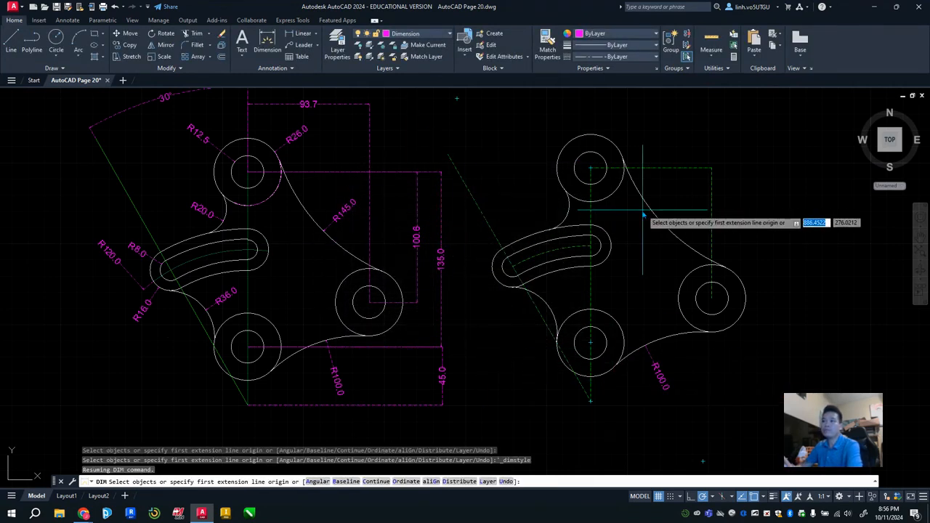
Check the redrawn plate's arc radii and boss spacing with Quick Measure.
{"action": "left_click", "coordinate": [716, 56]}
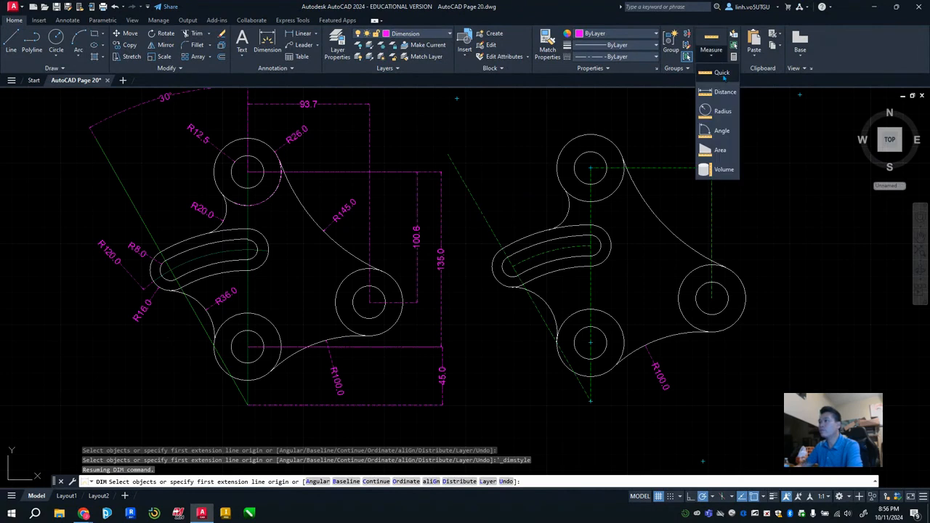
{"action": "left_click", "coordinate": [720, 94]}
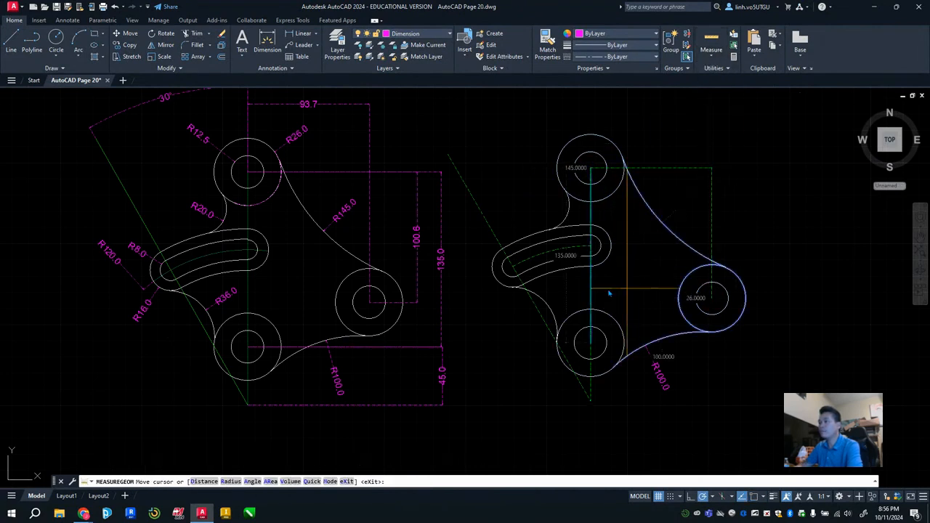